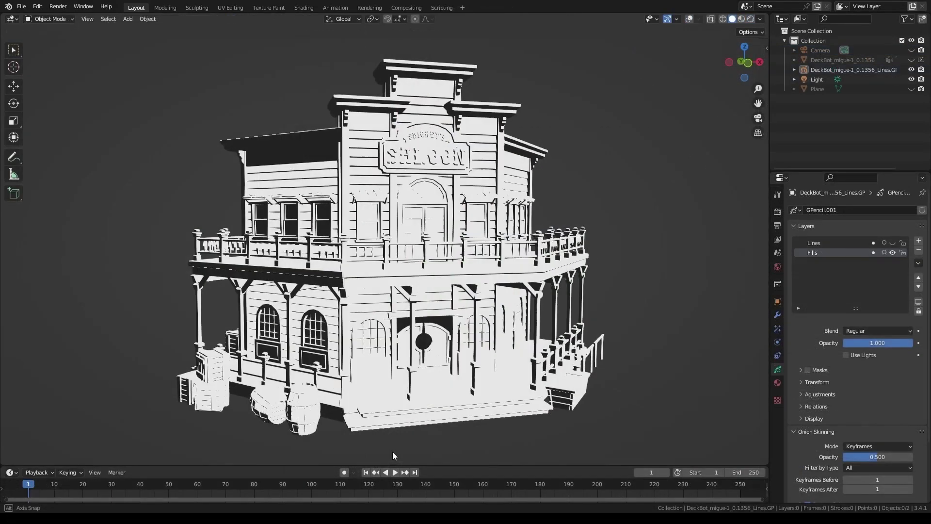
Subtract the pink stroke from the orange circle using NijiGPen's Boolean with Last Stroke
{"action": "middle_click_drag", "start_coordinate": [392, 452], "coordinate": [462, 452]}
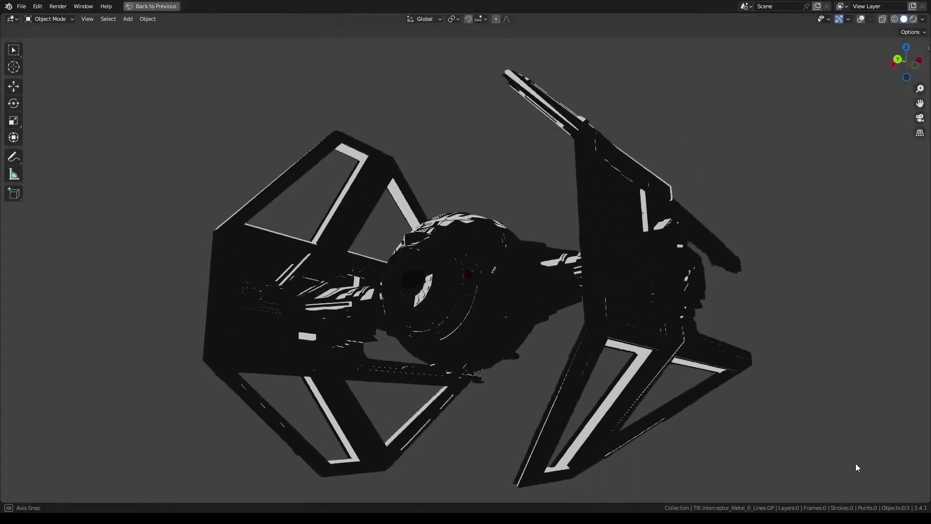
{"action": "middle_click_drag", "start_coordinate": [855, 463], "coordinate": [724, 462]}
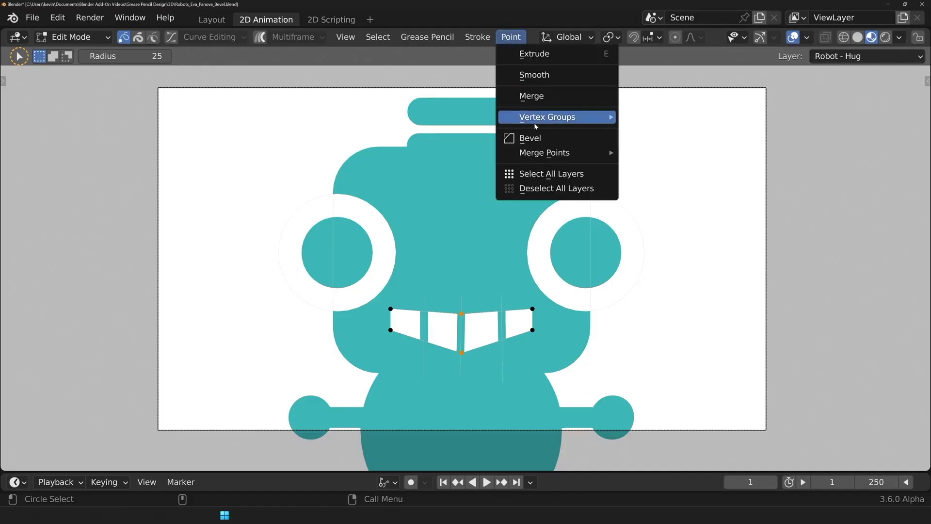
{"action": "left_click", "coordinate": [522, 137]}
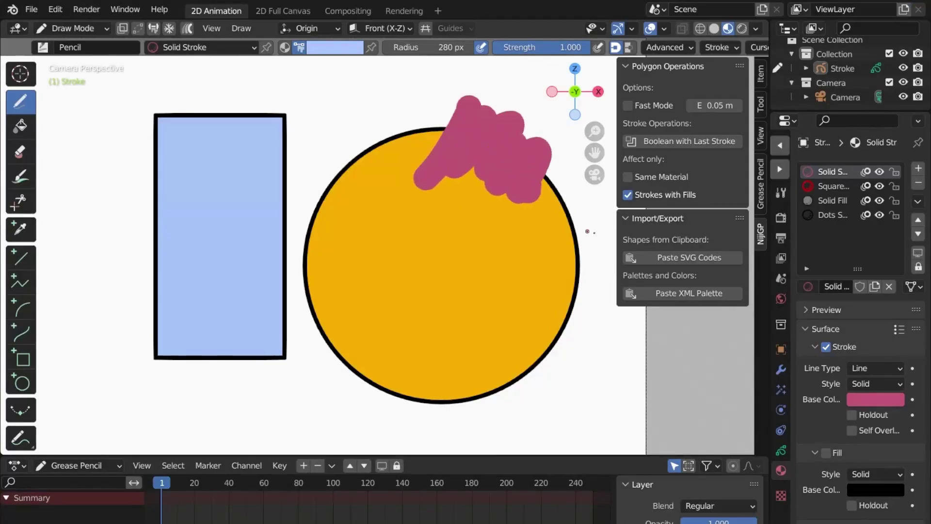
{"action": "left_click", "coordinate": [682, 141]}
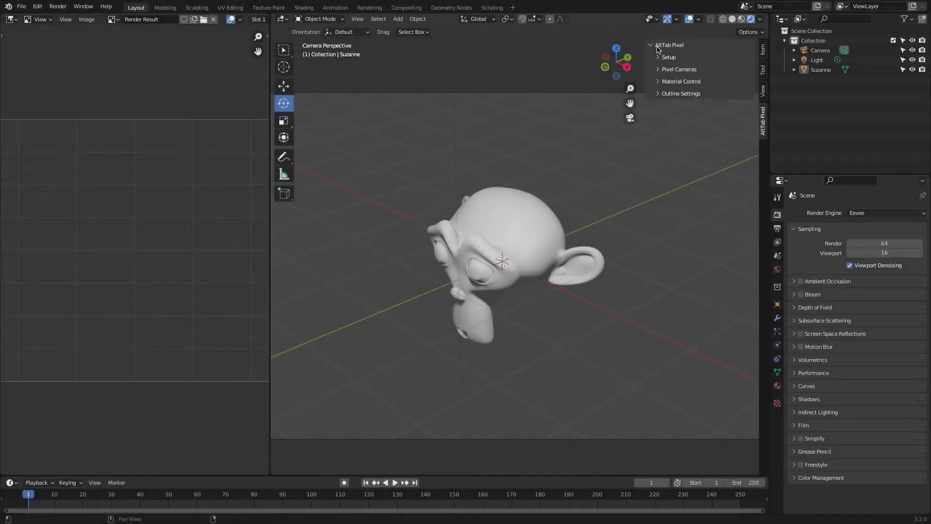
Run AltTab Pixel's Setup Project from the Setup options and confirm the message
{"action": "left_click", "coordinate": [659, 58]}
{"action": "left_click", "coordinate": [658, 57]}
{"action": "left_click", "coordinate": [659, 93]}
{"action": "left_click", "coordinate": [658, 94]}
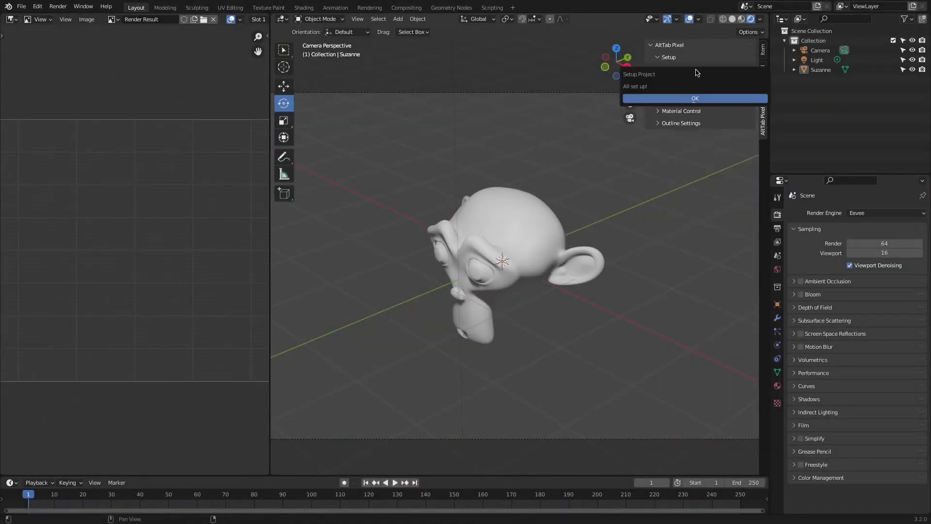
{"action": "left_click", "coordinate": [694, 99]}
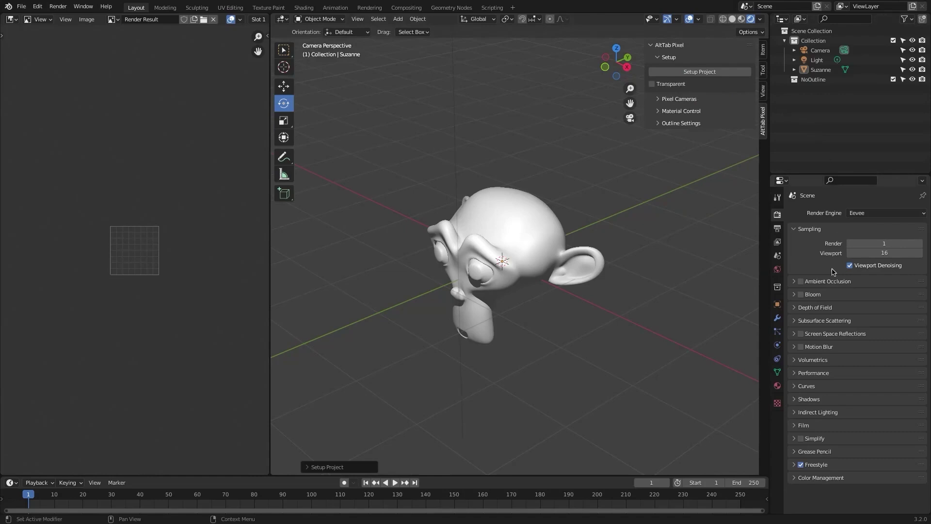
Review the Output, Film and Color Management render settings
{"action": "left_click", "coordinate": [777, 228]}
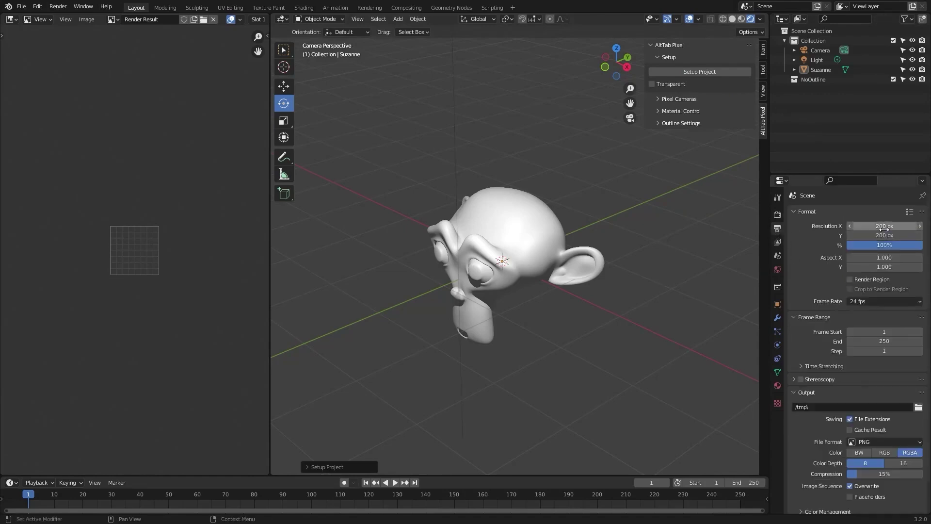
{"action": "left_click", "coordinate": [777, 215]}
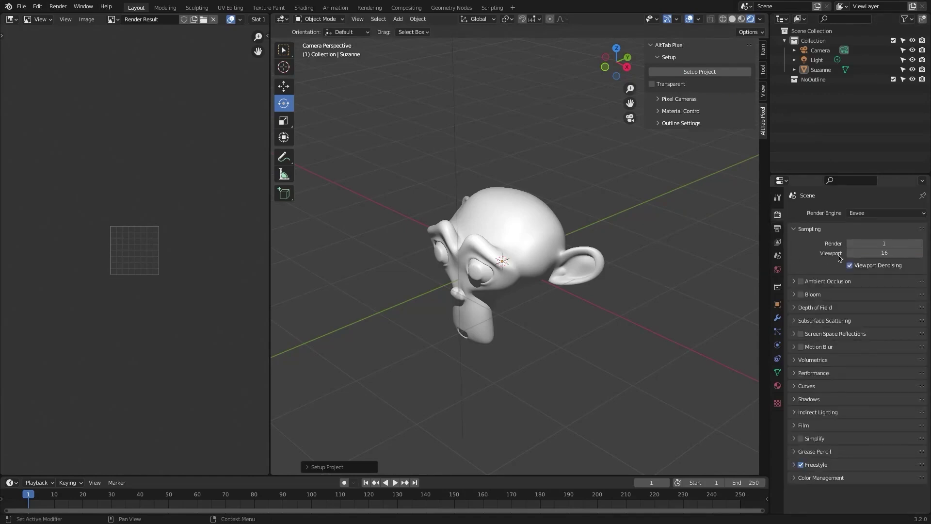
{"action": "left_click", "coordinate": [798, 425]}
{"action": "left_click", "coordinate": [795, 415]}
{"action": "left_click", "coordinate": [801, 477]}
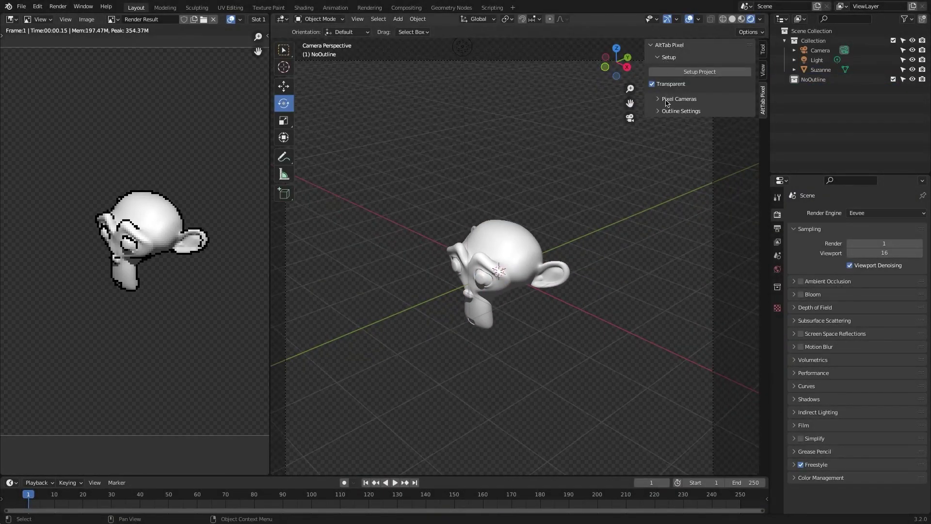
Add Isometric LF and RF pixel cameras, then add and remove a test point light
{"action": "left_click", "coordinate": [655, 122]}
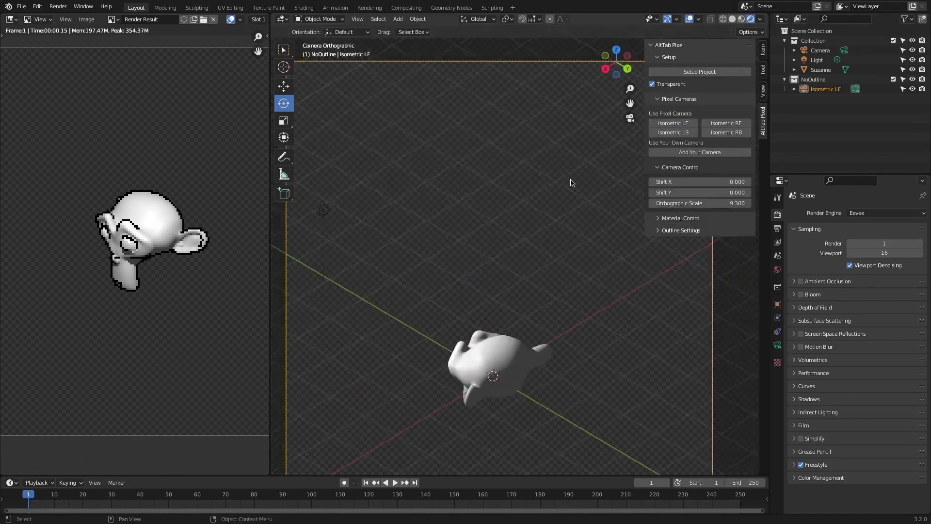
{"action": "left_click", "coordinate": [686, 133]}
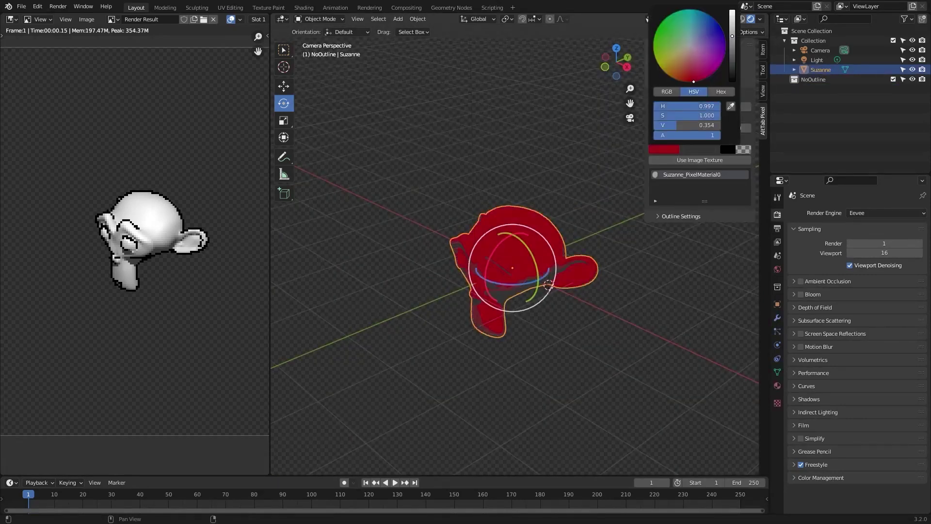
{"action": "key", "text": "shift+a"}
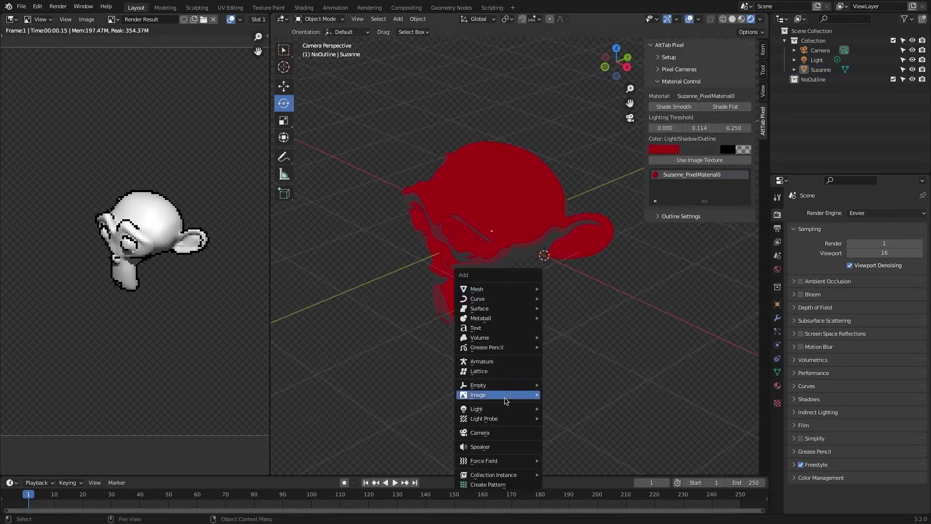
{"action": "left_click", "coordinate": [573, 395]}
{"action": "key", "text": "g"}
{"action": "left_click", "coordinate": [579, 348]}
{"action": "key", "text": "KP_0"}
{"action": "key", "text": "Delete"}
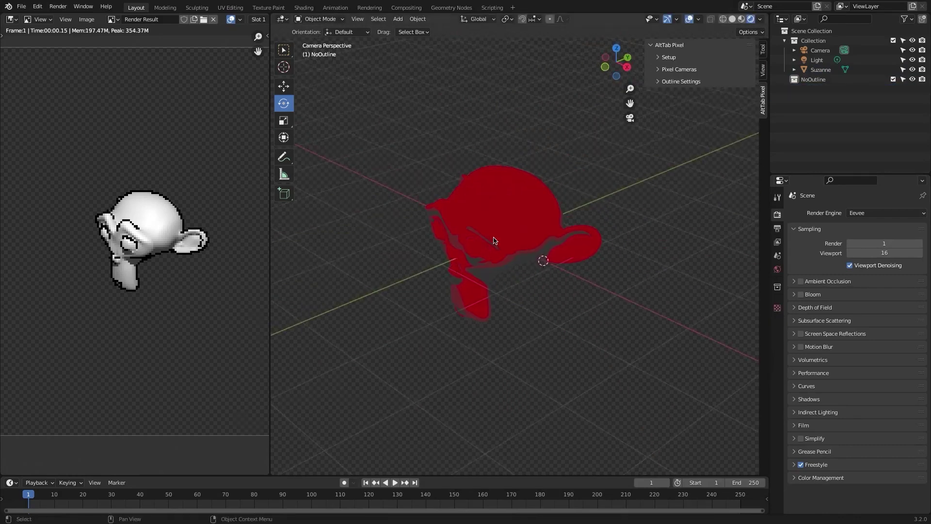
Switch the render engine to Cycles and back to Eevee
{"action": "left_click", "coordinate": [886, 213]}
{"action": "left_click", "coordinate": [868, 248]}
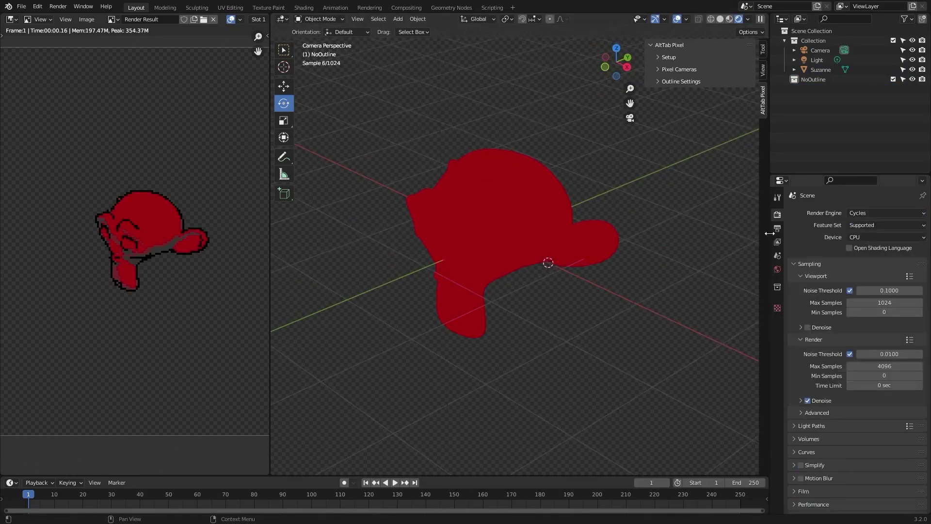
{"action": "left_click", "coordinate": [880, 213]}
{"action": "left_click", "coordinate": [868, 225]}
Set Suzanne's Material Control light colour to orange and pick the outline colour
{"action": "left_click", "coordinate": [557, 203]}
{"action": "left_click", "coordinate": [664, 149]}
{"action": "left_click", "coordinate": [698, 34]}
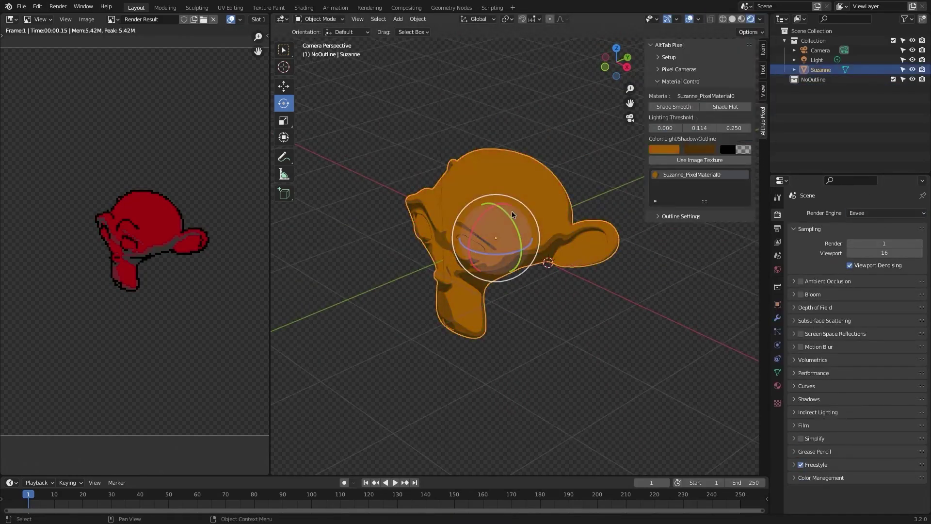
{"action": "left_click_drag", "start_coordinate": [512, 215], "coordinate": [538, 209]}
{"action": "left_click", "coordinate": [744, 149]}
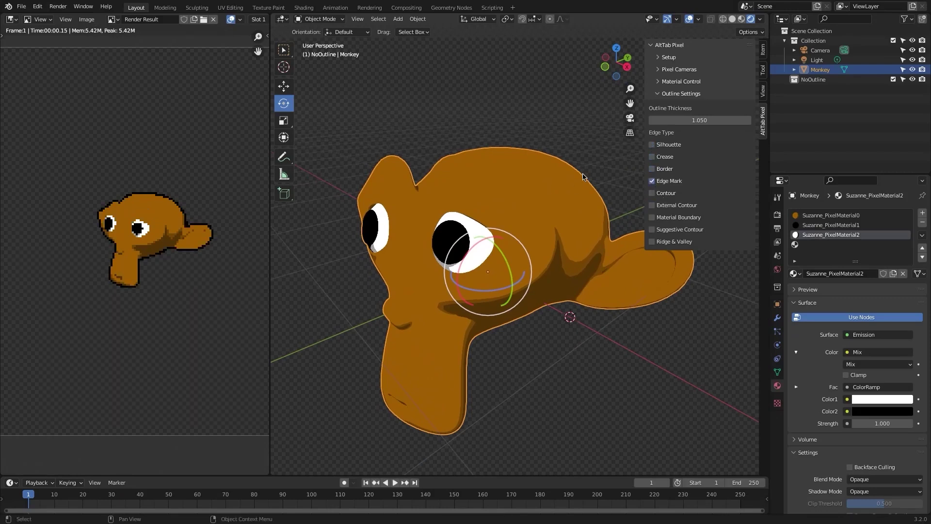
{"action": "scroll", "coordinate": [147, 217], "scroll_direction": "up", "scroll_amount": 6}
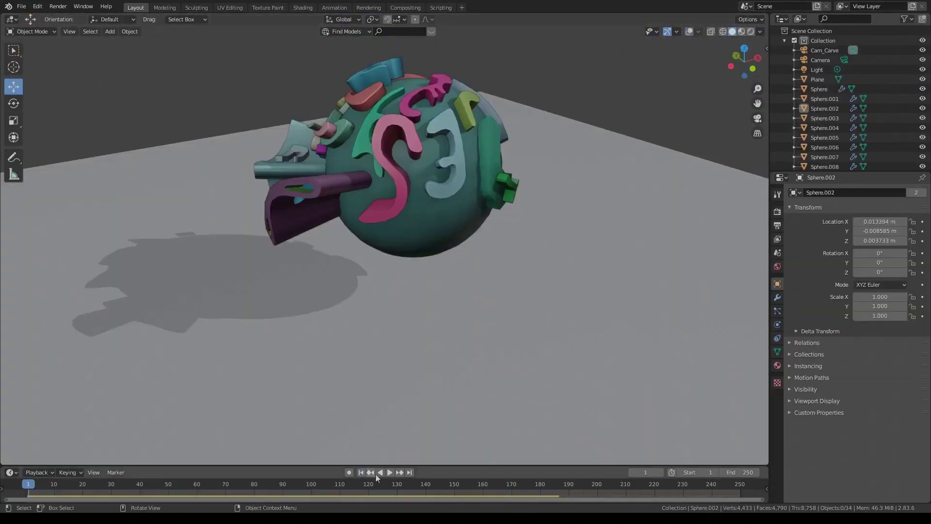
Play the timeline animation so the carved letters fall off the sphere
{"action": "left_click", "coordinate": [389, 472]}
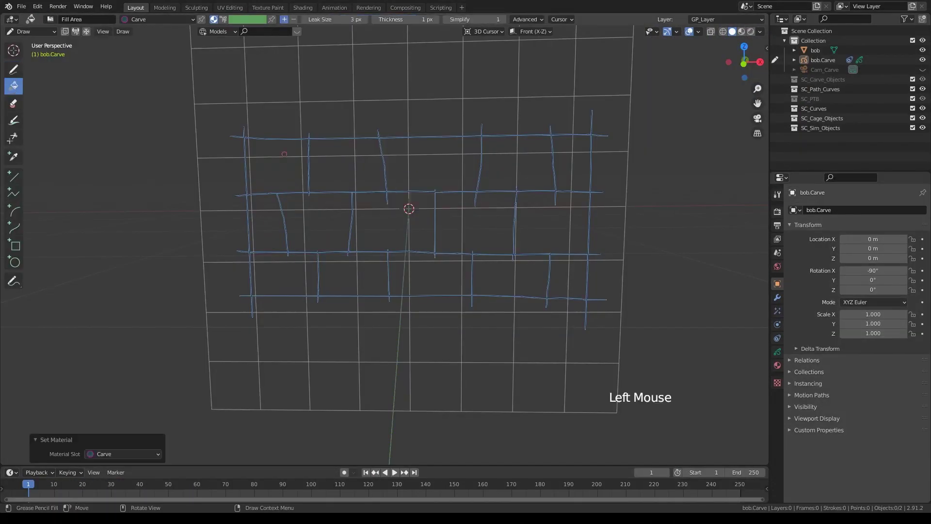
Fill six grid cells, including the lower-right one, with teal
{"action": "left_click", "coordinate": [284, 154]}
{"action": "left_click", "coordinate": [347, 165]}
{"action": "left_click", "coordinate": [432, 165]}
{"action": "left_click", "coordinate": [514, 164]}
{"action": "left_click", "coordinate": [572, 162]}
{"action": "left_click", "coordinate": [551, 223]}
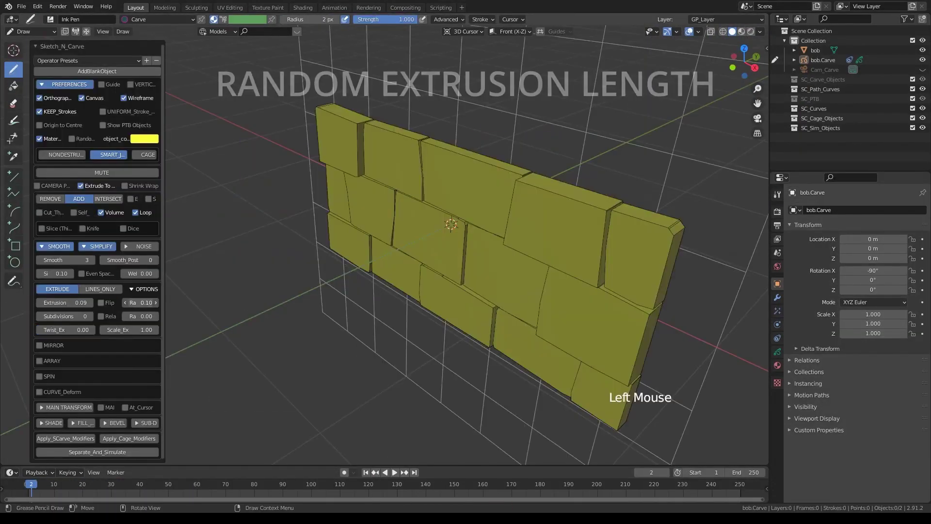
Vary the wall's random extrusion, bend the mesh into an arc, and adjust its tilt and twist
{"action": "left_click_drag", "start_coordinate": [145, 303], "coordinate": [171, 304]}
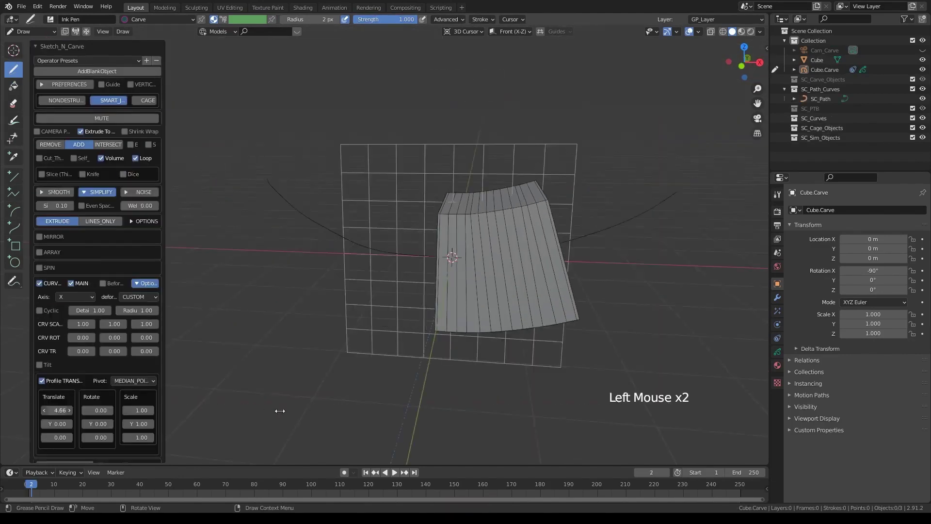
{"action": "left_click", "coordinate": [52, 379]}
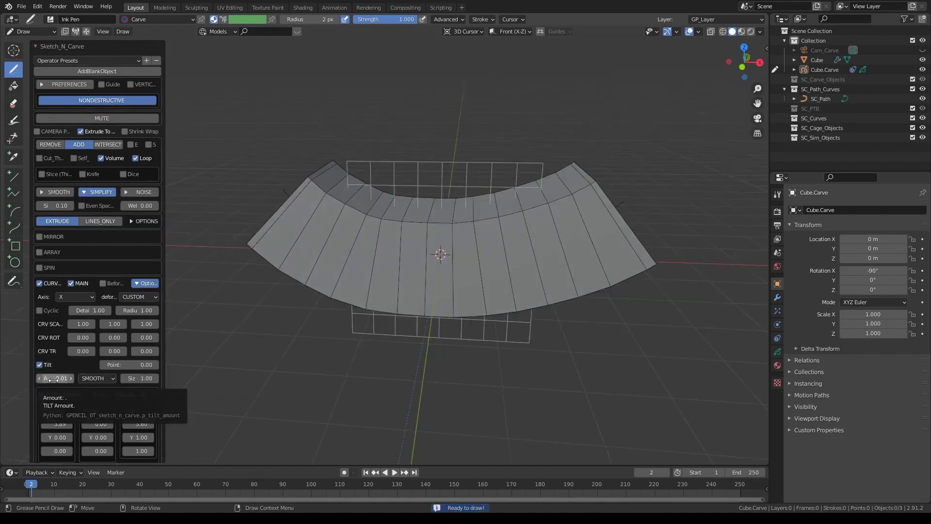
{"action": "left_click_drag", "start_coordinate": [139, 378], "coordinate": [274, 380]}
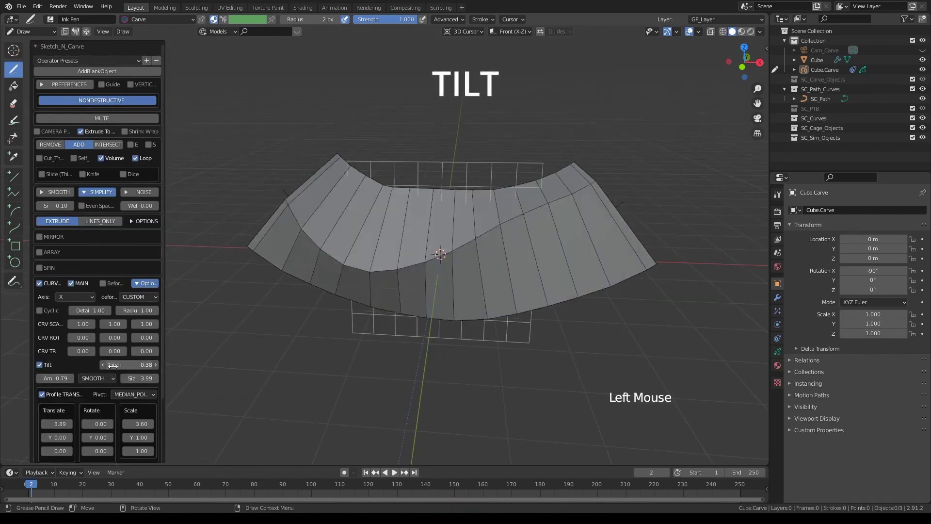
{"action": "left_click_drag", "start_coordinate": [113, 365], "coordinate": [131, 365]}
{"action": "left_click_drag", "start_coordinate": [55, 378], "coordinate": [98, 378]}
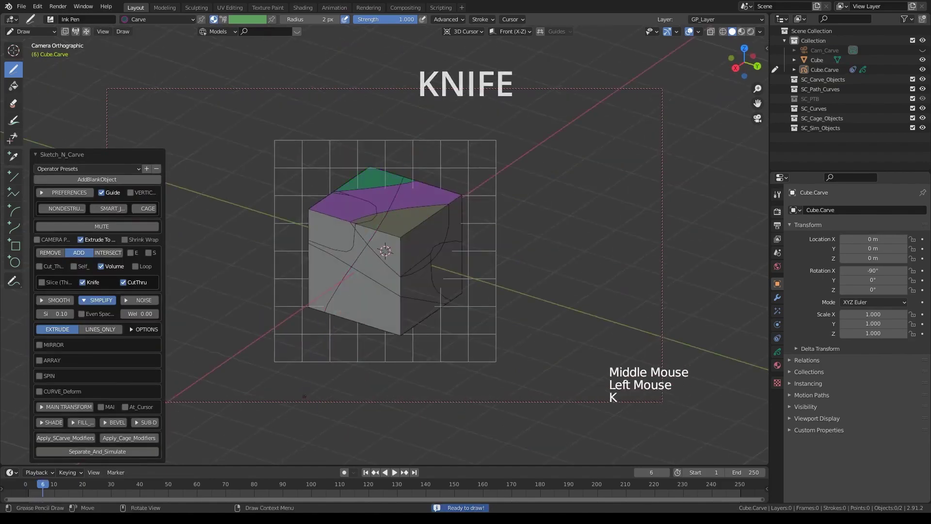
Extrude several cube faces and draw a circle and a new carving stroke on the cube
{"action": "middle_click_drag", "start_coordinate": [388, 252], "coordinate": [358, 252]}
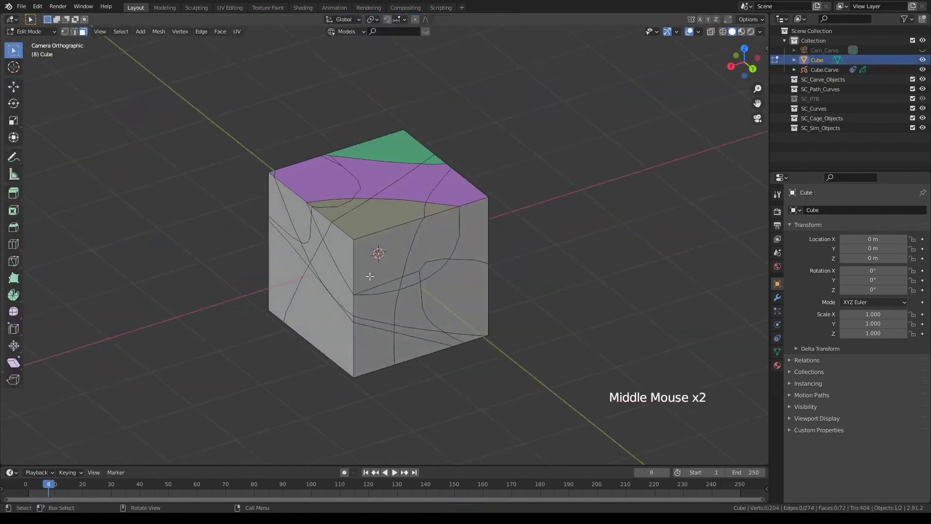
{"action": "key", "text": "e"}
{"action": "left_click", "coordinate": [311, 393]}
{"action": "key", "text": "e"}
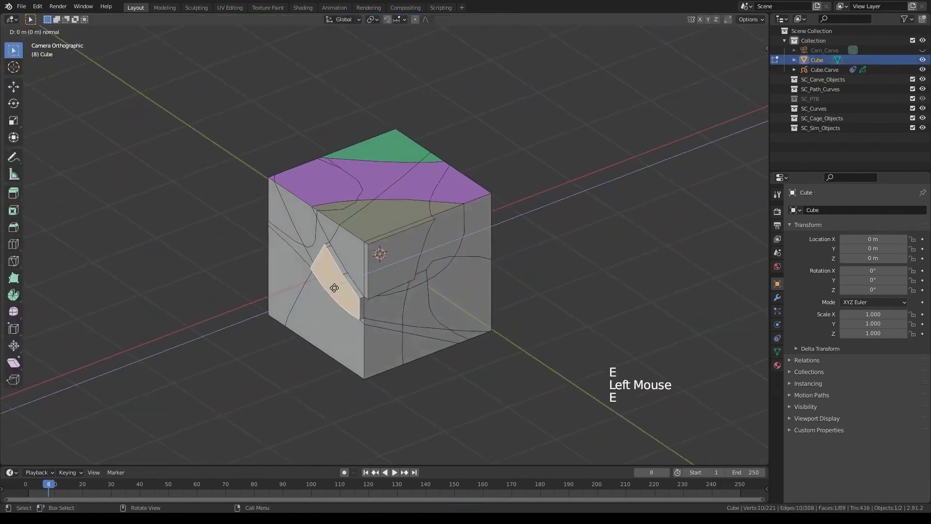
{"action": "left_click", "coordinate": [415, 177]}
{"action": "key", "text": "e"}
{"action": "middle_click_drag", "start_coordinate": [437, 290], "coordinate": [435, 239]}
{"action": "left_click", "coordinate": [435, 239]}
{"action": "key", "text": "e"}
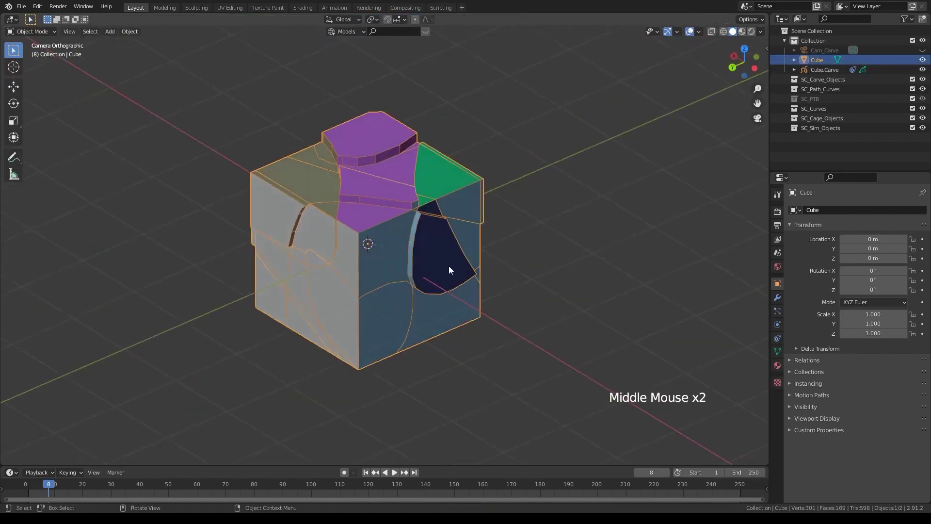
{"action": "left_click_drag", "start_coordinate": [384, 245], "coordinate": [415, 282]}
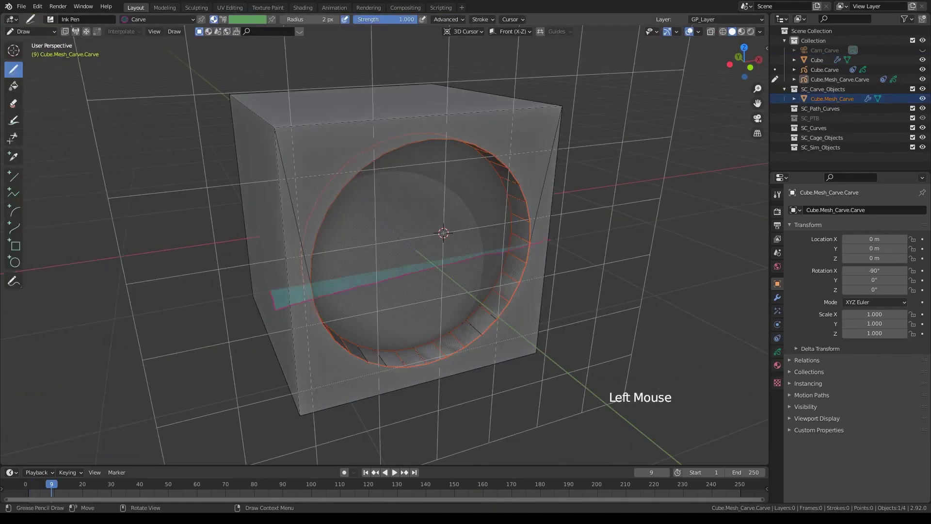
{"action": "left_click_drag", "start_coordinate": [473, 101], "coordinate": [467, 165]}
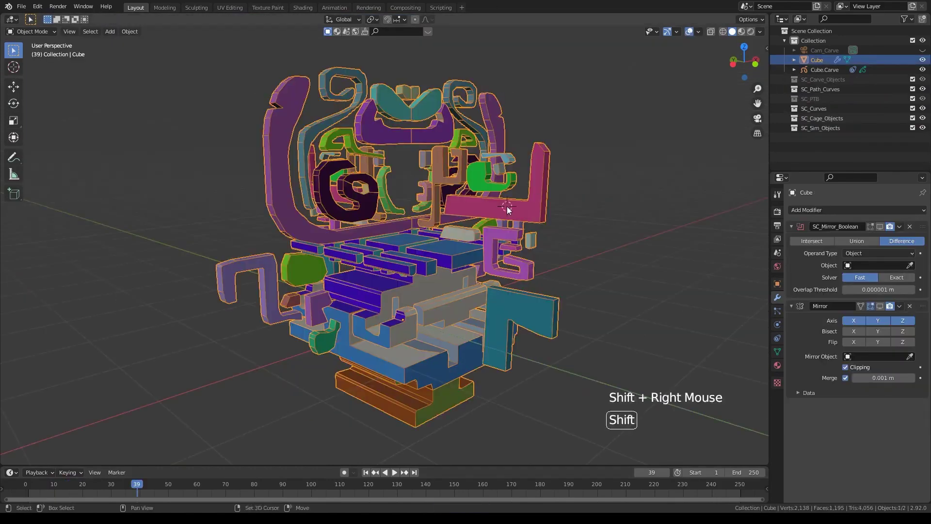
Reposition the pink L and purple pieces, offset the mirror axis, and set its rotation to -45
{"action": "key", "text": "g"}
{"action": "left_click", "coordinate": [613, 188]}
{"action": "key", "text": "g"}
{"action": "left_click", "coordinate": [438, 168]}
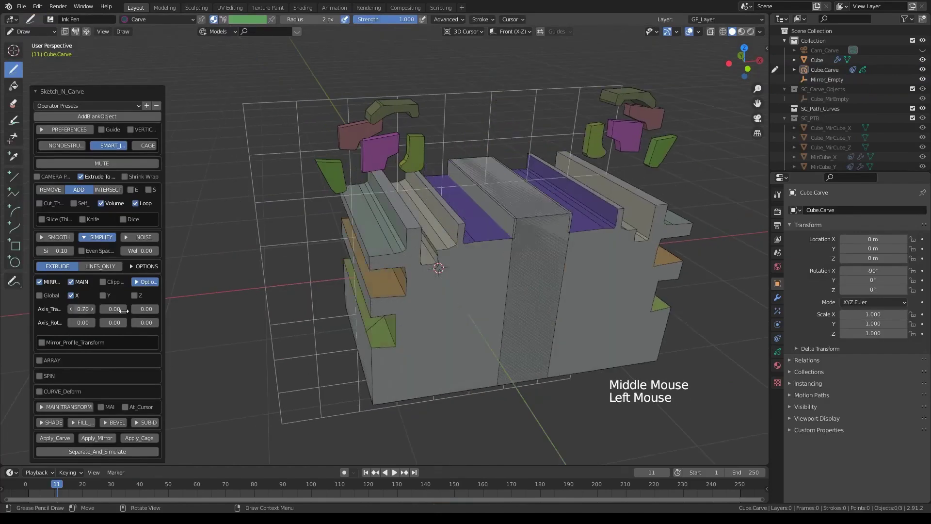
{"action": "left_click_drag", "start_coordinate": [78, 309], "coordinate": [42, 312]}
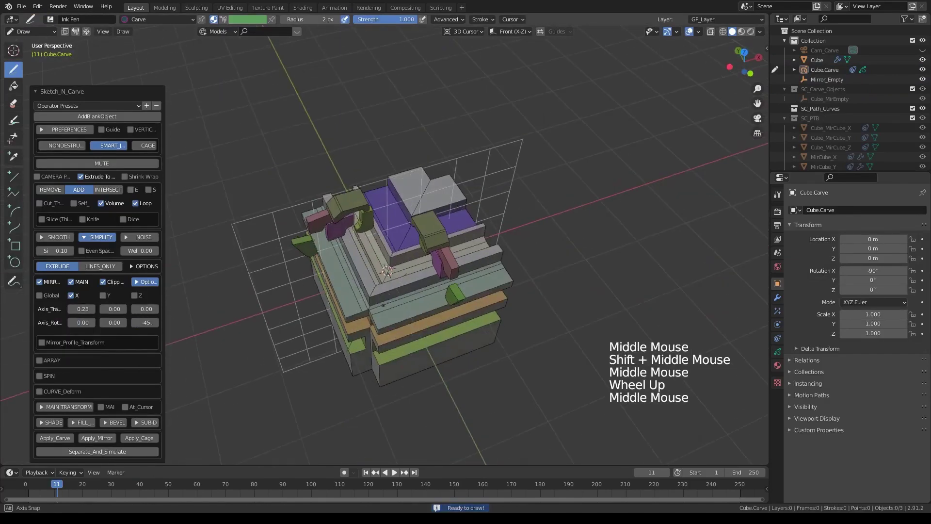
{"action": "double_click", "coordinate": [110, 322]}
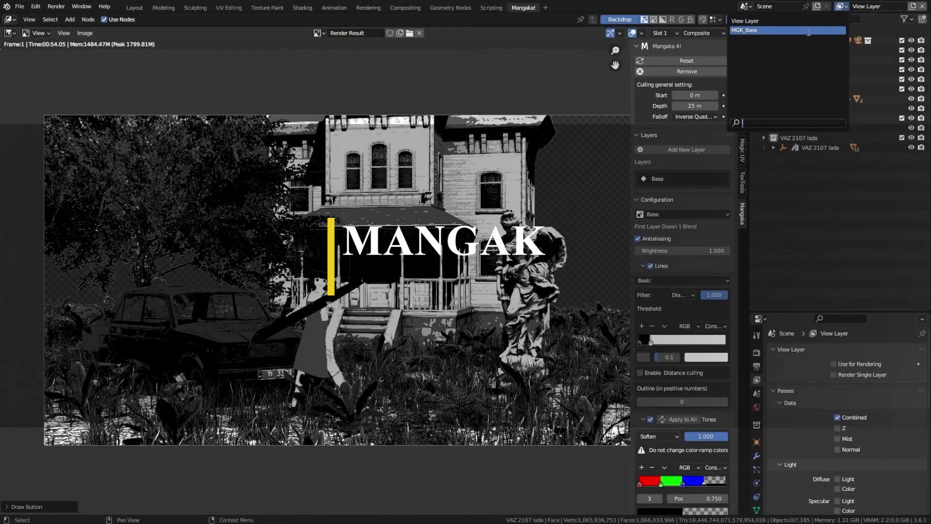
Add Car and Nature layers beside MGK_Base in the Mangaka panel
{"action": "left_click", "coordinate": [809, 31]}
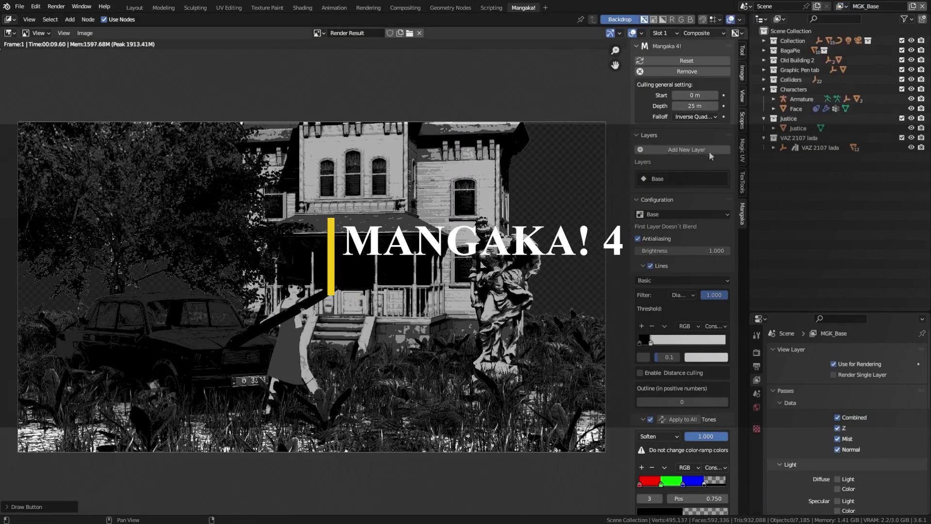
{"action": "type", "text": "ar"}
{"action": "key", "text": "Return"}
{"action": "left_click", "coordinate": [685, 152]}
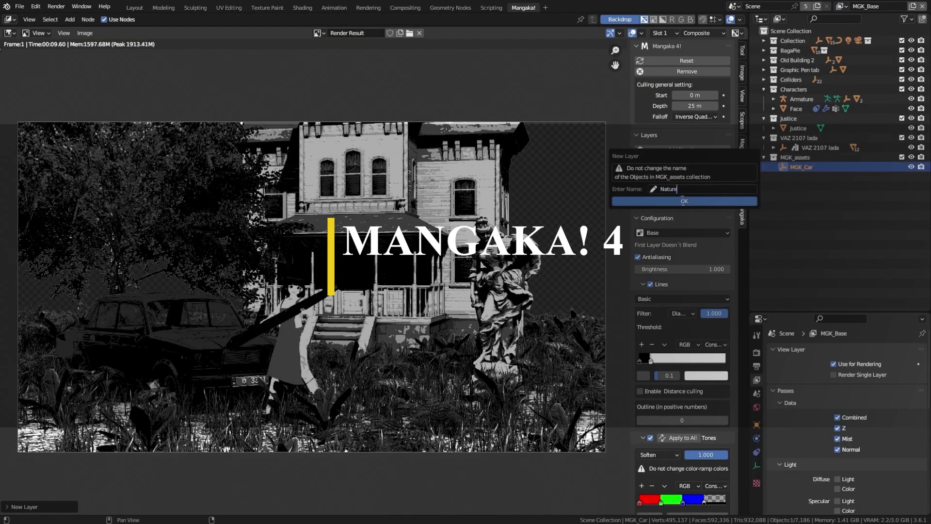
{"action": "left_click", "coordinate": [683, 201]}
Parent the grass and plant objects under MGK_Nature in the outliner
{"action": "left_click", "coordinate": [807, 148]}
{"action": "left_click", "coordinate": [764, 41]}
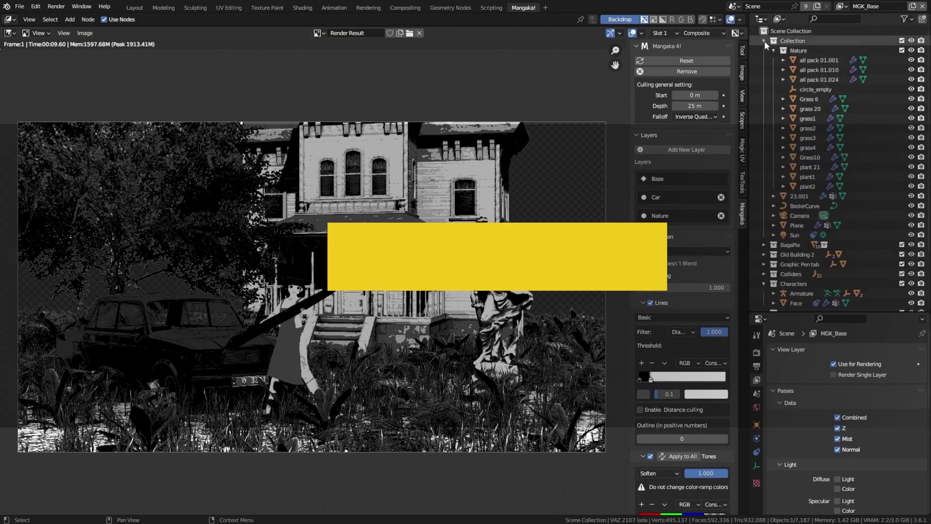
{"action": "left_click_drag", "start_coordinate": [757, 63], "coordinate": [756, 187]}
{"action": "left_click_drag", "start_coordinate": [808, 97], "coordinate": [808, 303]}
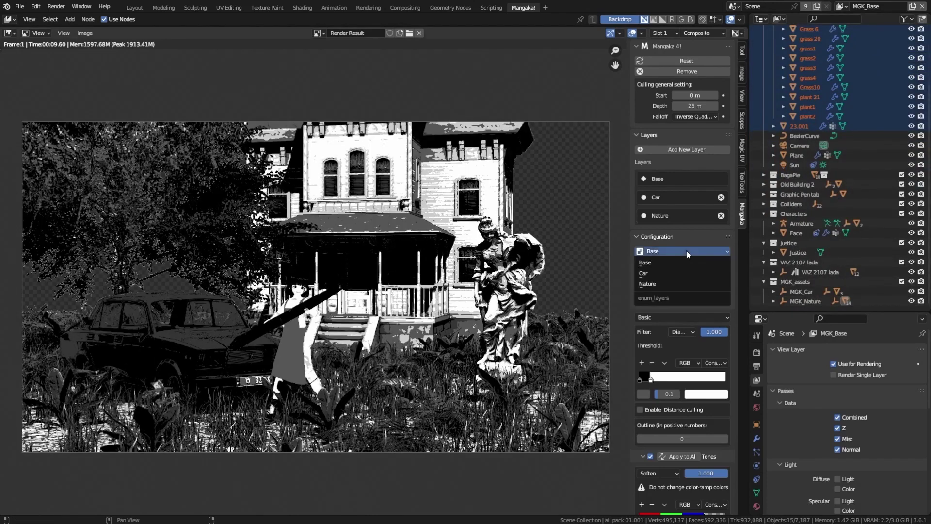
Set line detection to Advanced, tune sensitivity, re-render, and push distance culling to 1.0
{"action": "left_click", "coordinate": [645, 317]}
{"action": "left_click", "coordinate": [637, 312]}
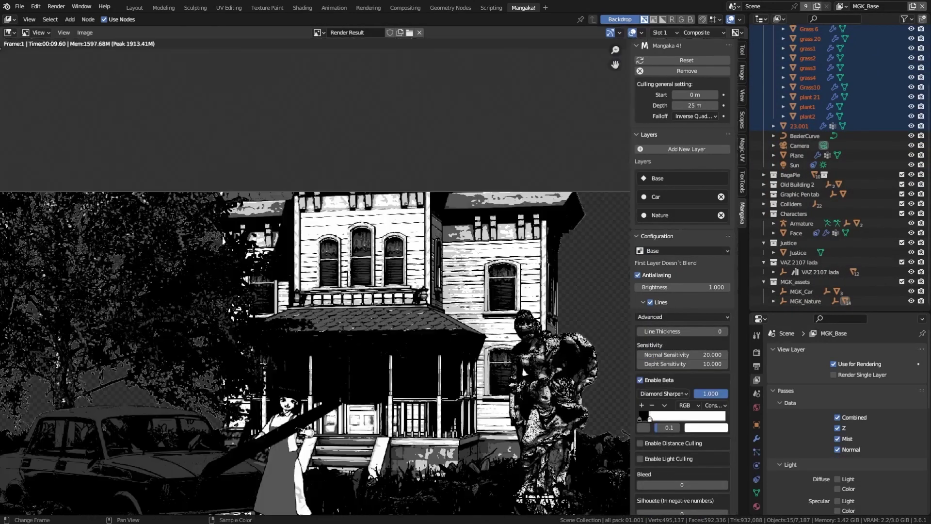
{"action": "left_click_drag", "start_coordinate": [640, 482], "coordinate": [709, 483]}
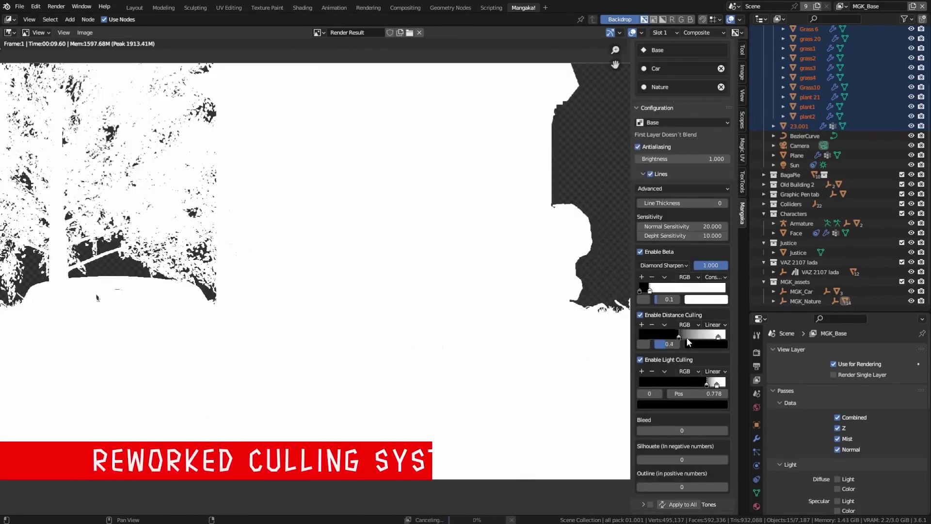
{"action": "key", "text": "F12"}
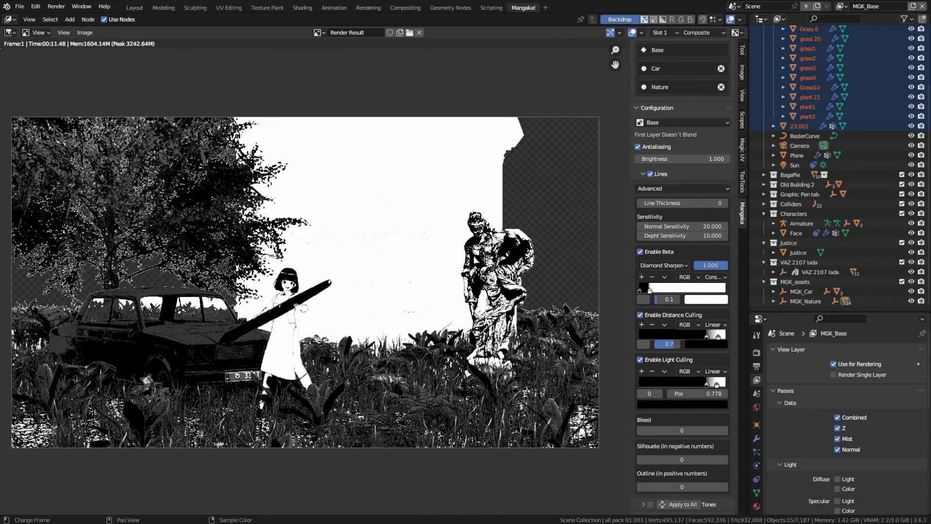
{"action": "key", "text": "alt+v"}
{"action": "left_click", "coordinate": [715, 336]}
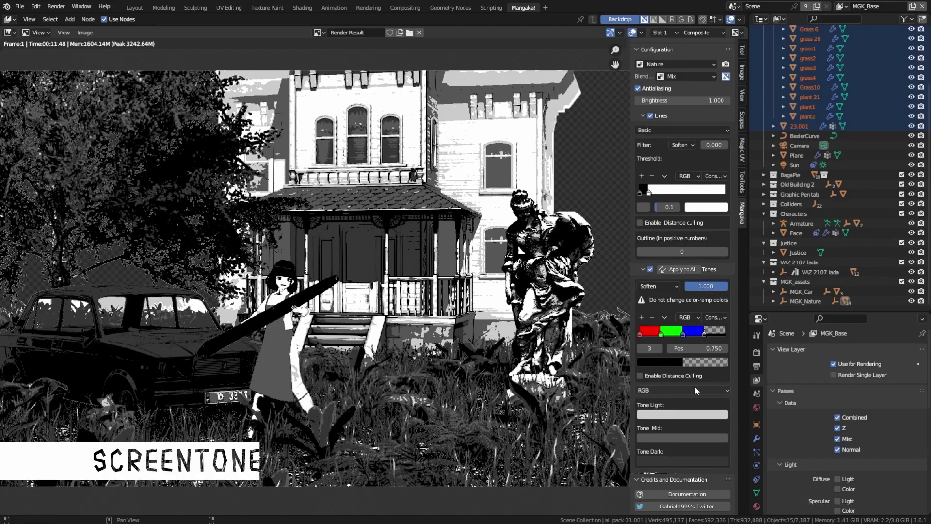
Use Screentone shading tones with a custom light tone image and rebuild the render setup
{"action": "left_click", "coordinate": [693, 389]}
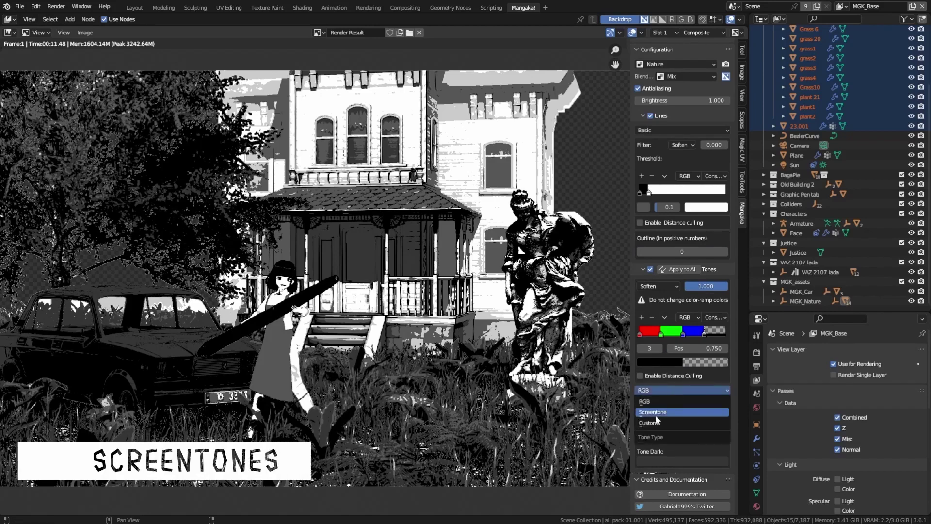
{"action": "left_click", "coordinate": [655, 412]}
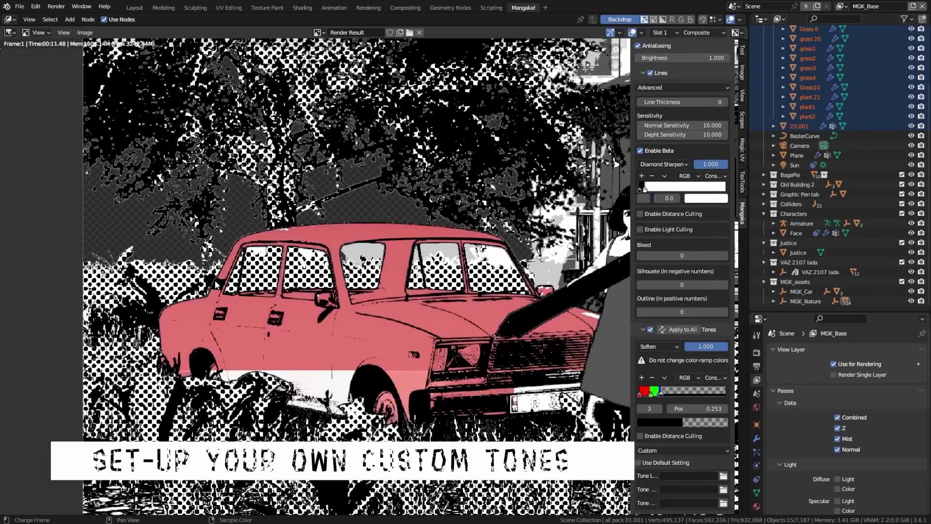
{"action": "left_click", "coordinate": [724, 476]}
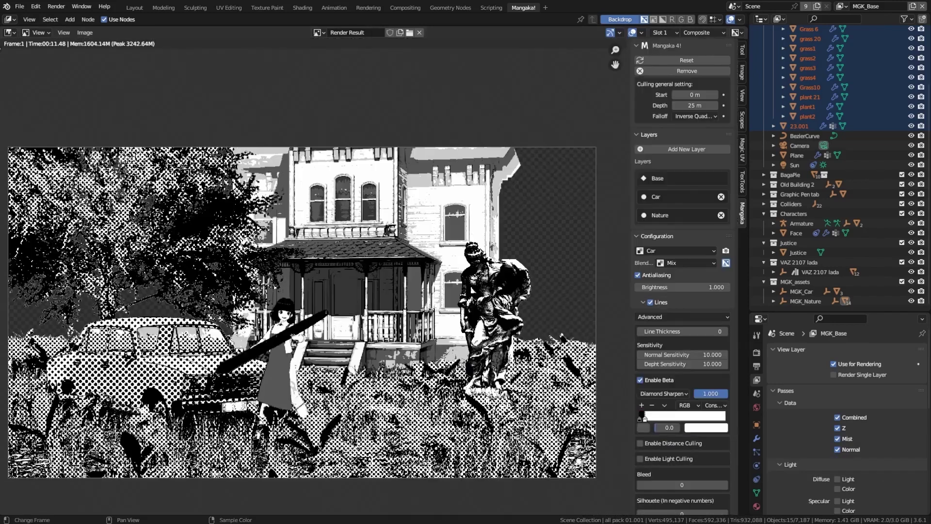
{"action": "left_click", "coordinate": [676, 61]}
{"action": "left_click", "coordinate": [658, 112]}
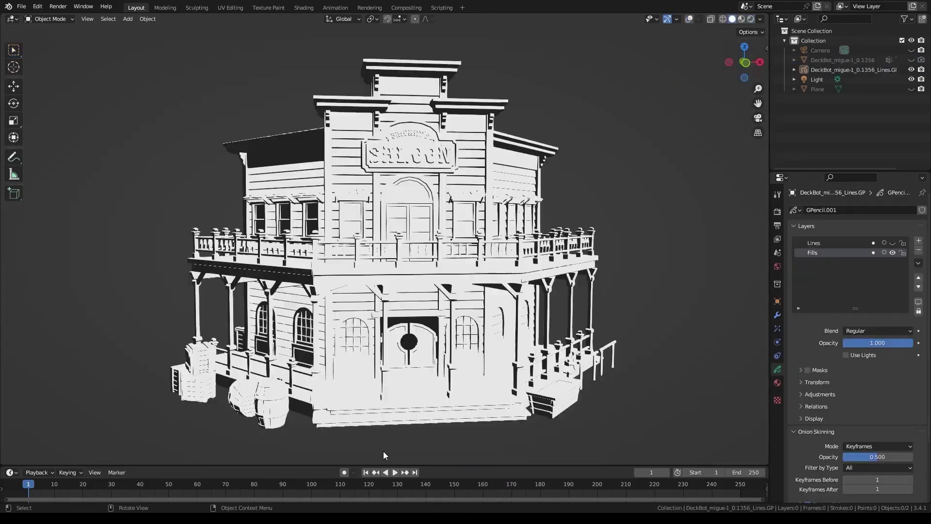
Limit conversion near the 3D cursor and adjust Length Start, thickness noise and edge subdivisions
{"action": "middle_click_drag", "start_coordinate": [383, 452], "coordinate": [462, 457]}
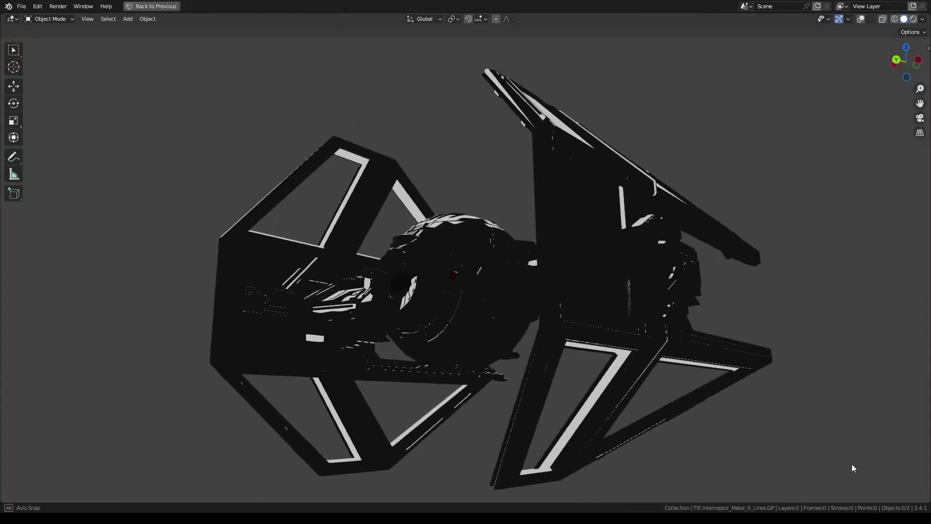
{"action": "middle_click_drag", "start_coordinate": [851, 463], "coordinate": [725, 461]}
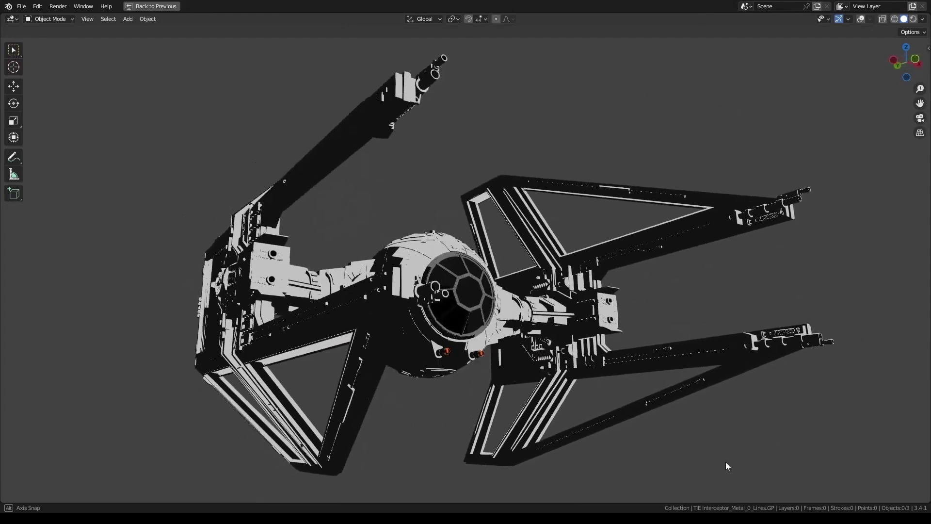
{"action": "left_click", "coordinate": [100, 147]}
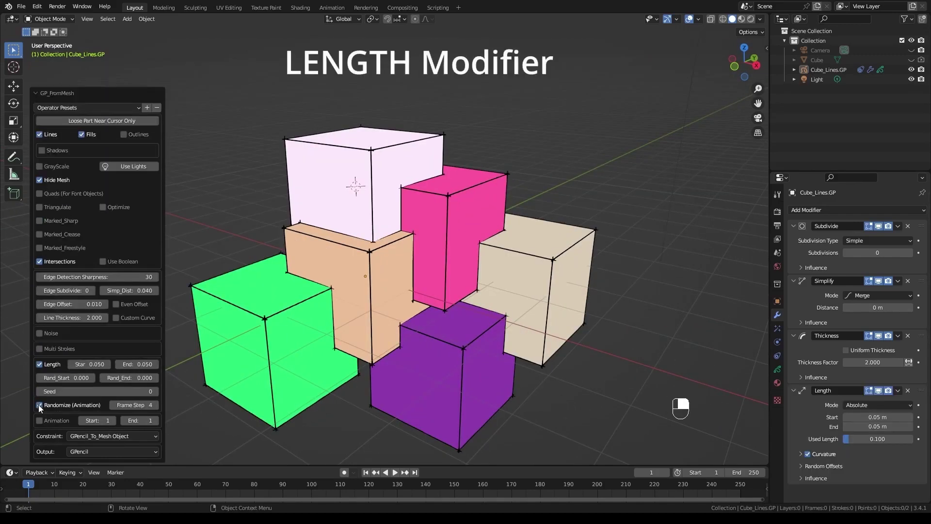
{"action": "left_click_drag", "start_coordinate": [88, 364], "coordinate": [89, 364]}
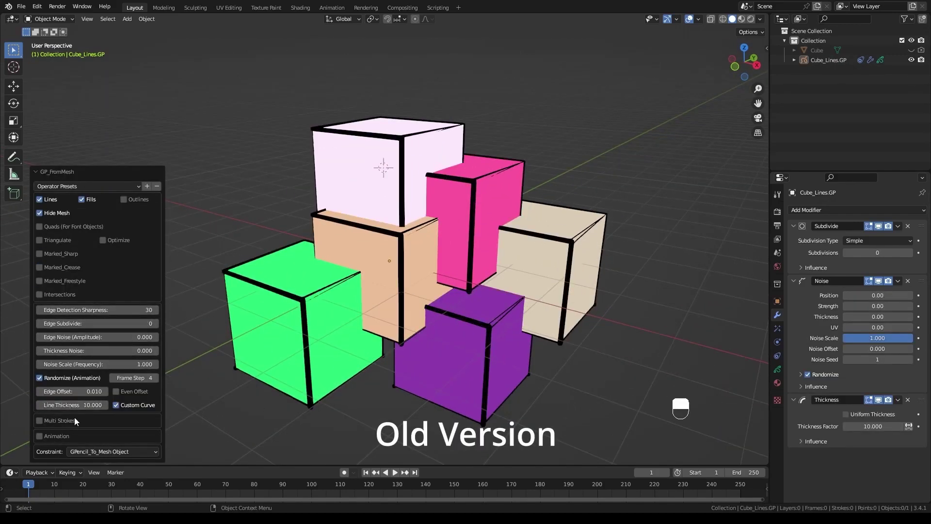
{"action": "middle_click_drag", "start_coordinate": [505, 306], "coordinate": [522, 307]}
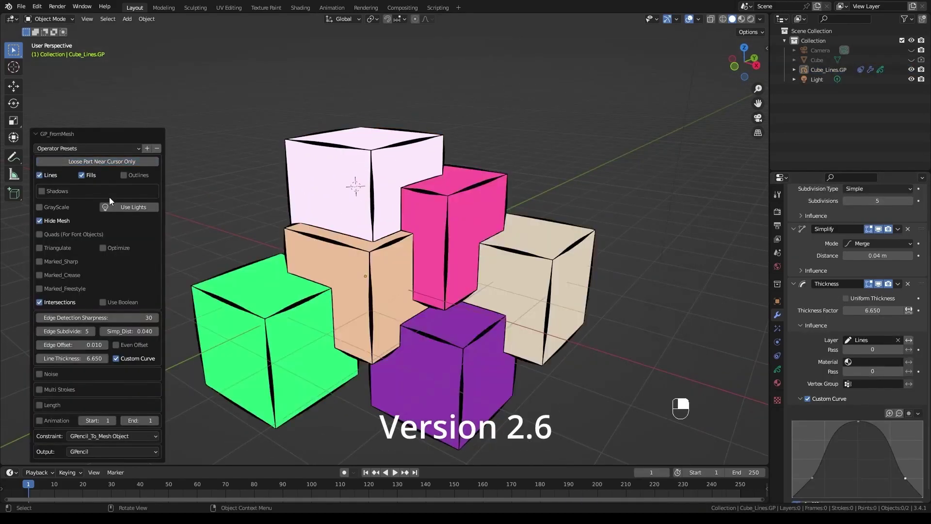
{"action": "left_click_drag", "start_coordinate": [93, 363], "coordinate": [95, 363]}
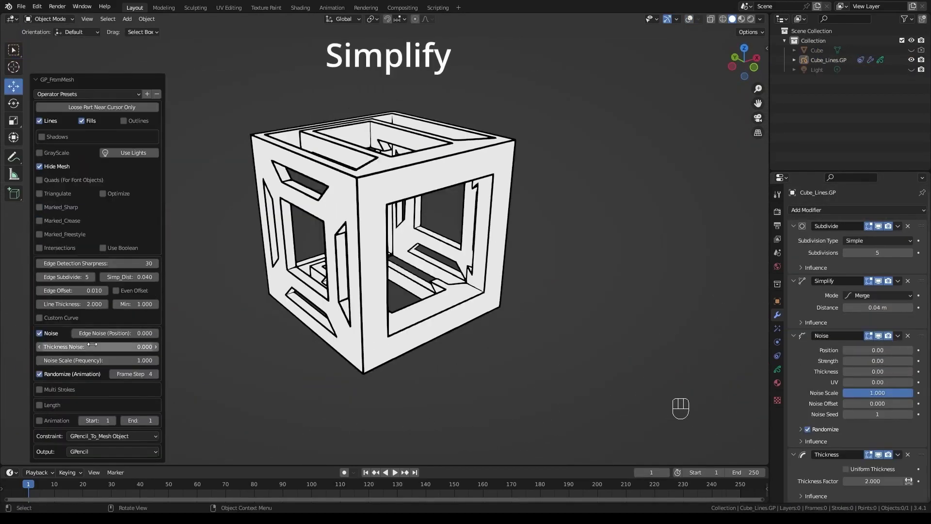
{"action": "left_click_drag", "start_coordinate": [92, 344], "coordinate": [97, 344]}
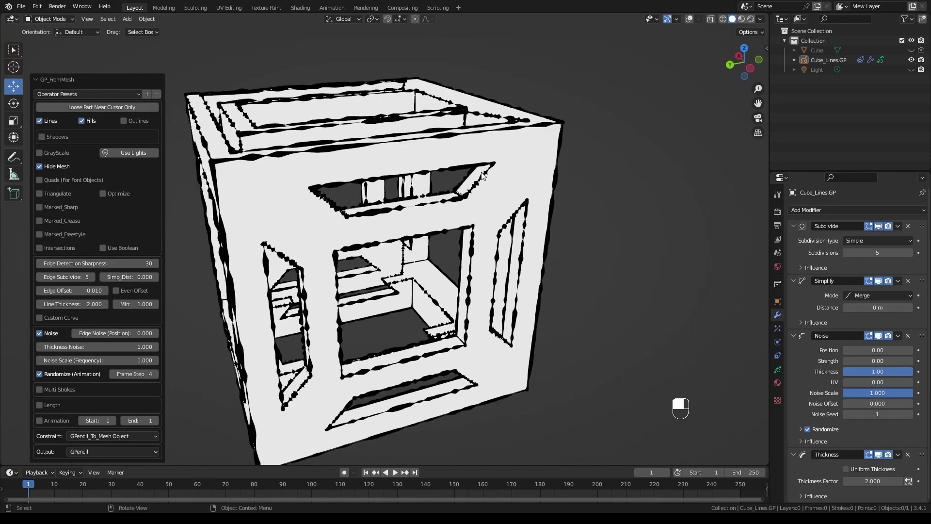
{"action": "left_click", "coordinate": [92, 278]}
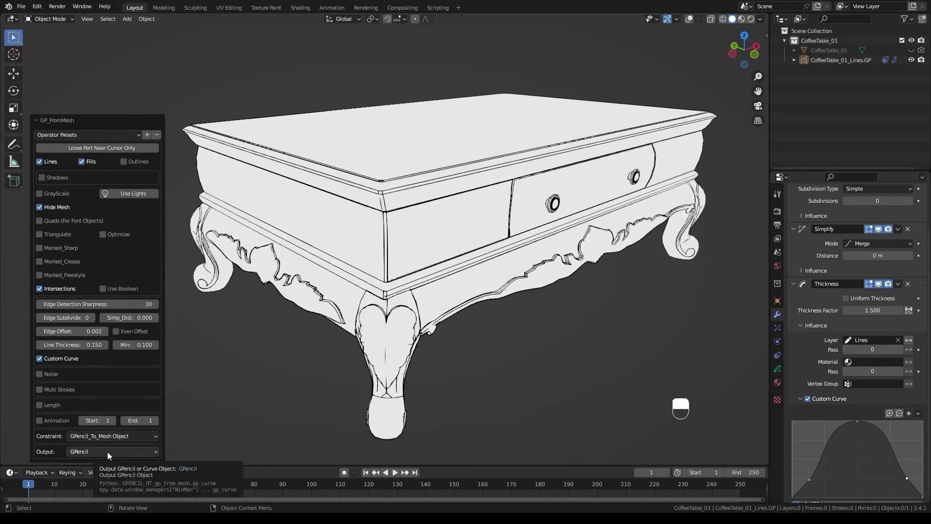
Output the lines as a Curve with the mesh kept visible, and edit CoffeeTable_01_Lines
{"action": "left_click", "coordinate": [107, 451]}
{"action": "left_click", "coordinate": [107, 462]}
{"action": "left_click", "coordinate": [40, 207]}
{"action": "left_click", "coordinate": [828, 61]}
{"action": "key", "text": "Tab"}
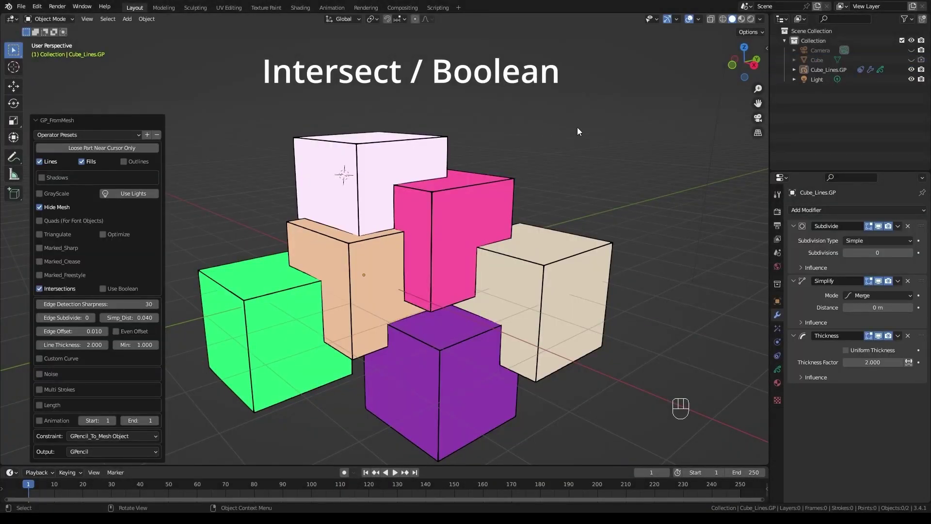
Toggle edit mode and X-ray on the cubes and bring up the mesh-to-pencil conversion settings
{"action": "key", "text": "Tab"}
{"action": "key", "text": "alt+z"}
{"action": "key", "text": "Tab"}
{"action": "key", "text": "v"}
{"action": "key", "text": "f"}
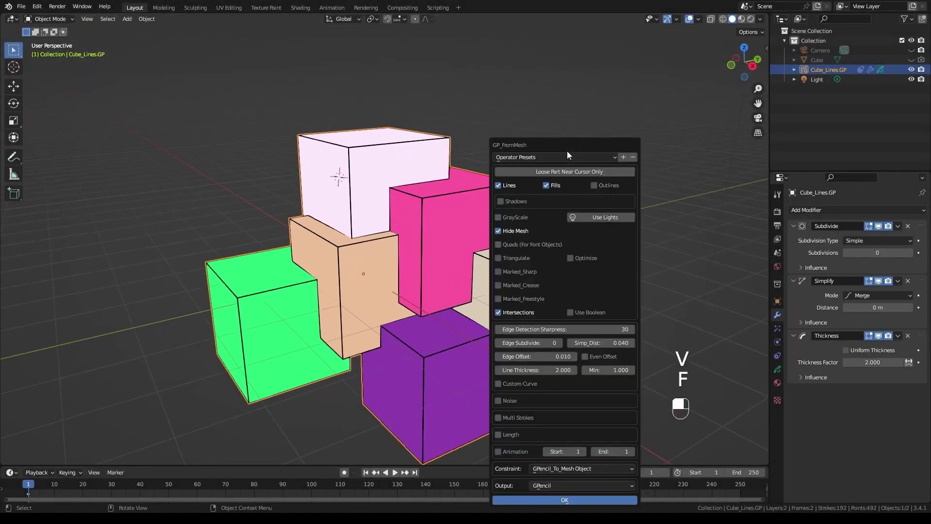
{"action": "key", "text": "Tab"}
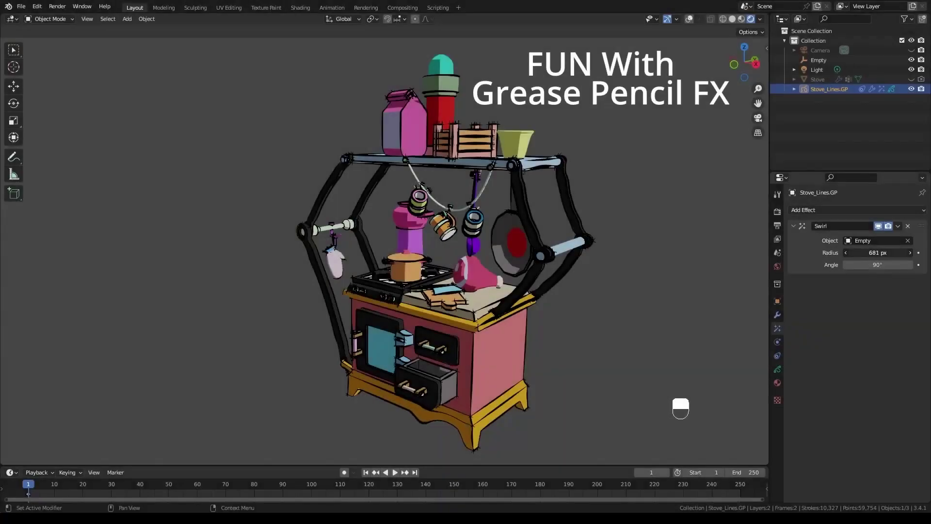
Adjust the stove lines' swirl angle and run the animated mesh-to-pencil conversion
{"action": "mouse_move", "coordinate": [873, 264]}
{"action": "left_mouse_down"}
{"action": "mouse_move", "coordinate": [885, 262]}
{"action": "mouse_move", "coordinate": [871, 264]}
{"action": "left_mouse_up"}
{"action": "middle_click_drag", "start_coordinate": [597, 258], "coordinate": [473, 278]}
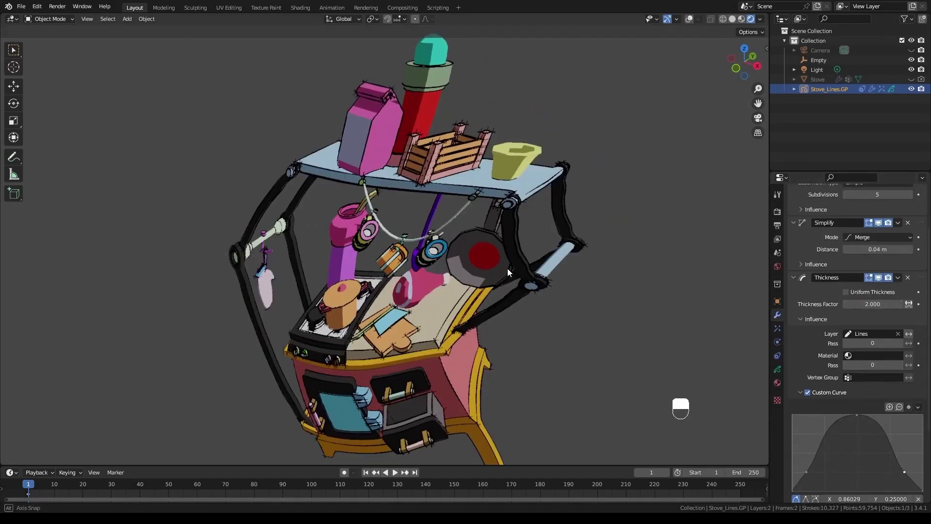
{"action": "middle_click_drag", "start_coordinate": [507, 268], "coordinate": [528, 275]}
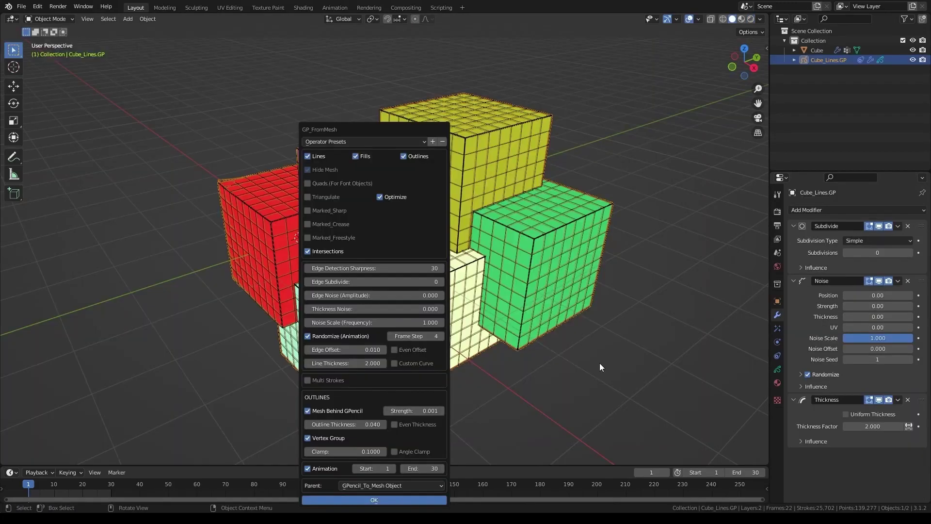
{"action": "key", "text": "Return"}
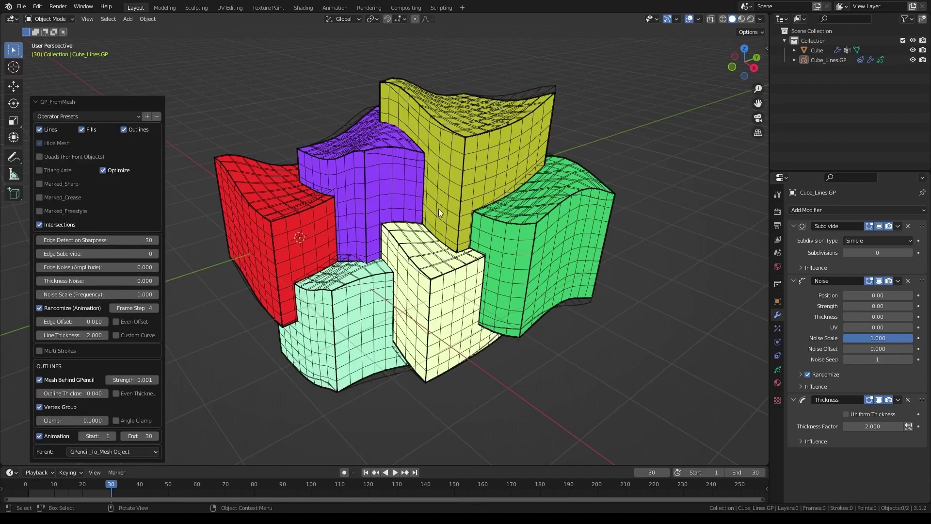
Hide the viewport overlays, then play and stop the deforming animation
{"action": "left_click", "coordinate": [687, 18]}
{"action": "left_click", "coordinate": [392, 472]}
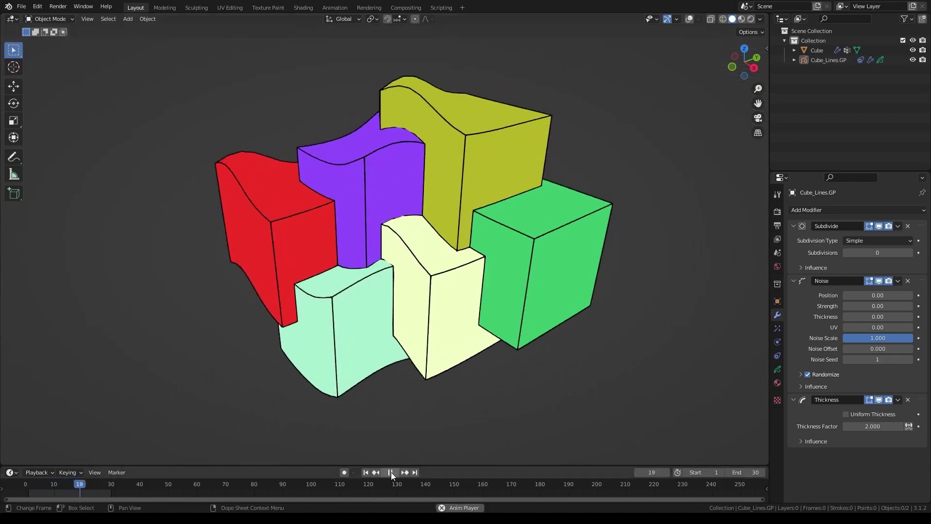
{"action": "left_click", "coordinate": [391, 472]}
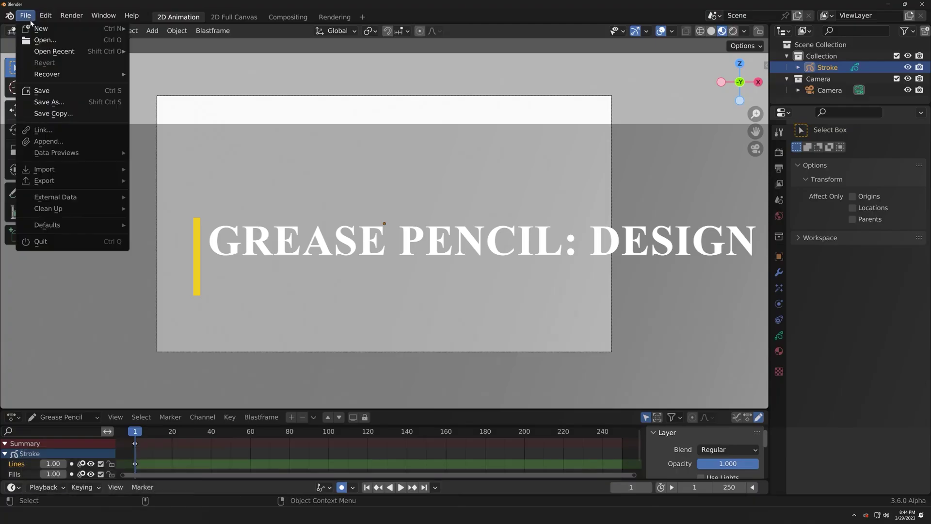
Import SVG_Logo.svg into the scene via File > Import
{"action": "mouse_move", "coordinate": [48, 153]}
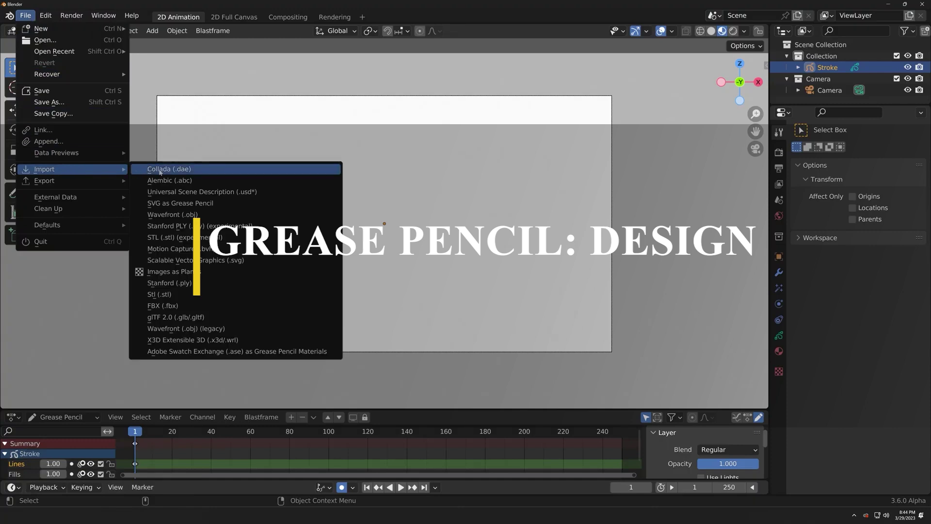
{"action": "left_click", "coordinate": [164, 204]}
{"action": "left_click", "coordinate": [294, 162]}
{"action": "left_click", "coordinate": [724, 416]}
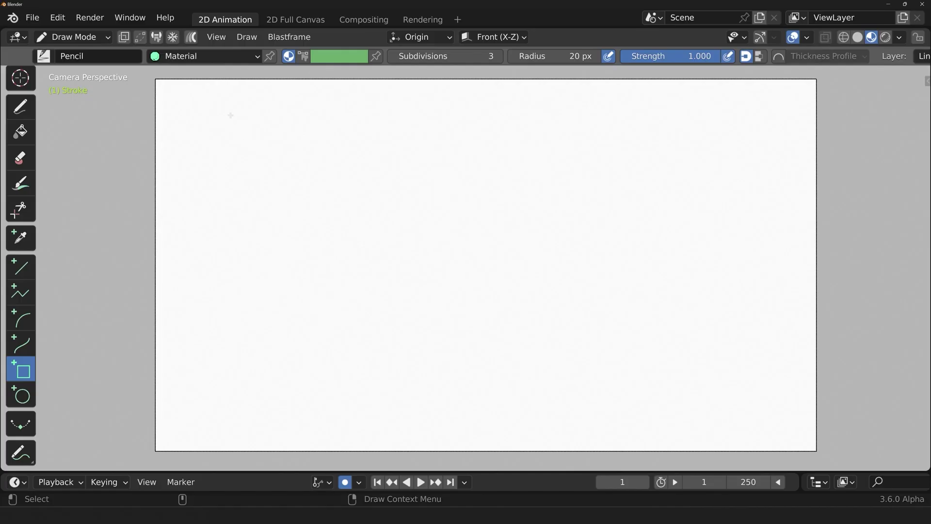
Draw a green rectangle and a circle on the canvas
{"action": "left_click_drag", "start_coordinate": [230, 115], "coordinate": [396, 283]}
{"action": "left_click", "coordinate": [21, 395]}
{"action": "left_click_drag", "start_coordinate": [451, 187], "coordinate": [621, 353]}
{"action": "key", "text": "Return"}
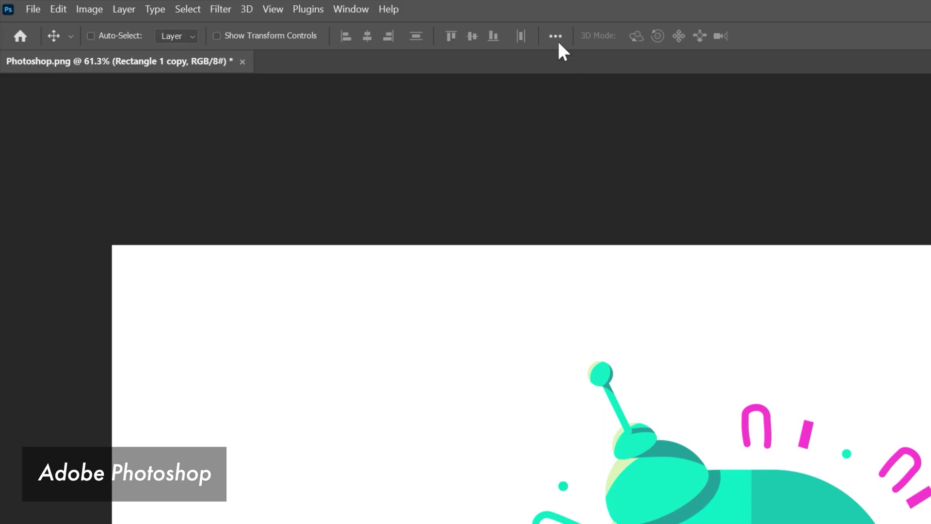
Set the Design panel's Object to Layers and centre the robot layers horizontally and vertically
{"action": "left_click", "coordinate": [555, 36]}
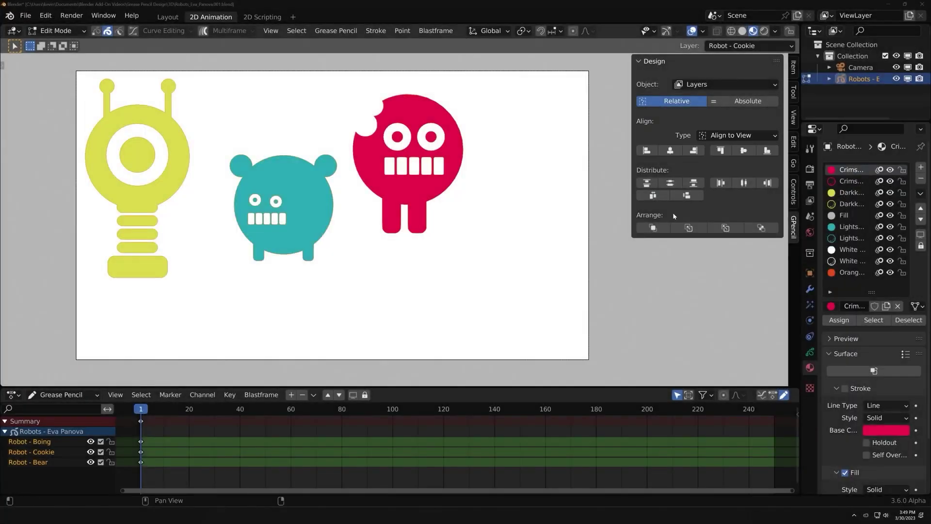
{"action": "left_click", "coordinate": [533, 100]}
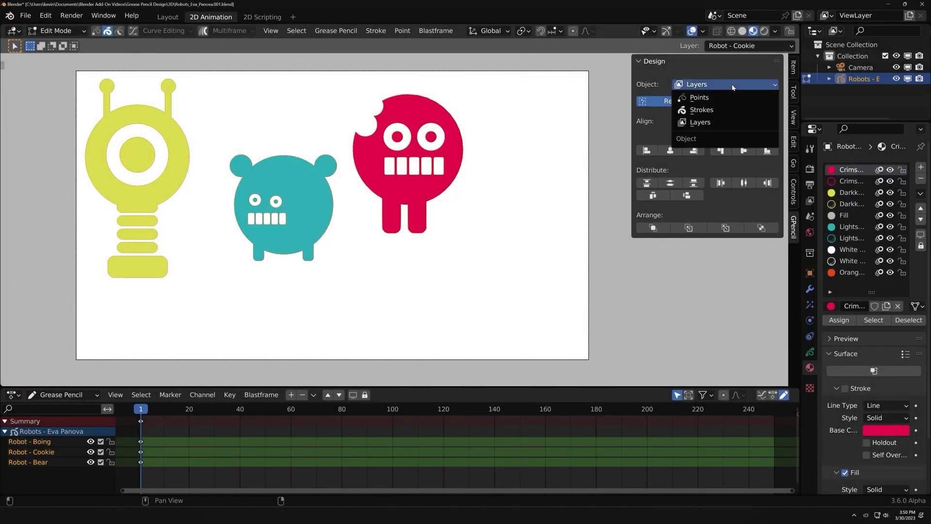
{"action": "left_click", "coordinate": [748, 123]}
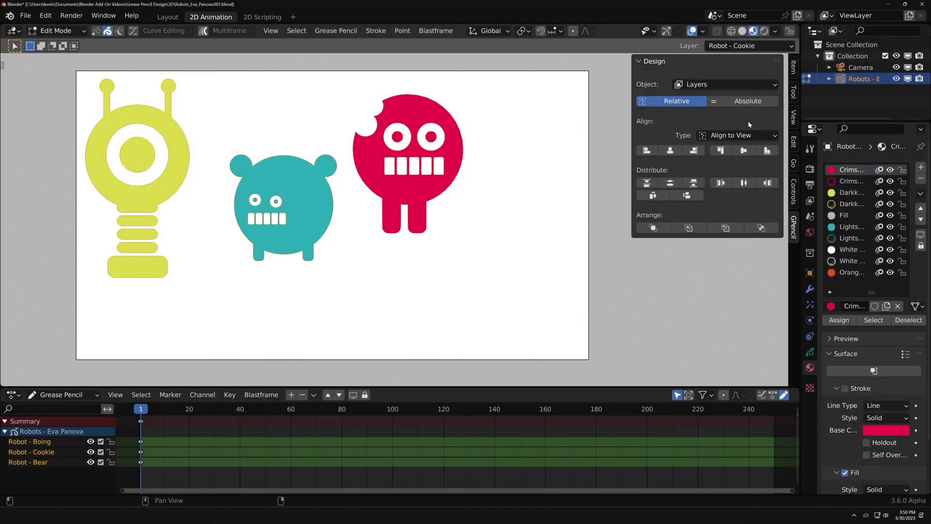
{"action": "left_click", "coordinate": [672, 150]}
{"action": "left_click", "coordinate": [742, 150]}
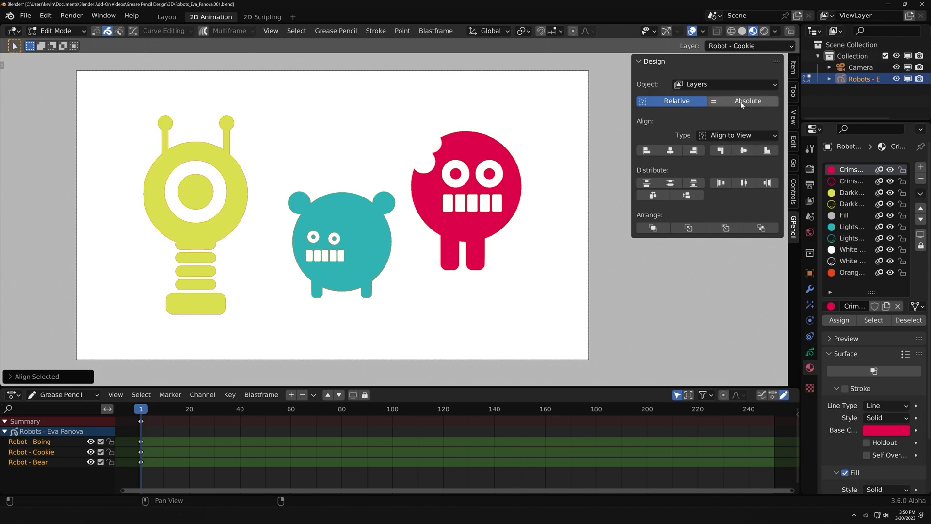
{"action": "left_click", "coordinate": [671, 151]}
Try the align buttons on the robots: centres, tops, bottoms and left
{"action": "left_click", "coordinate": [742, 150]}
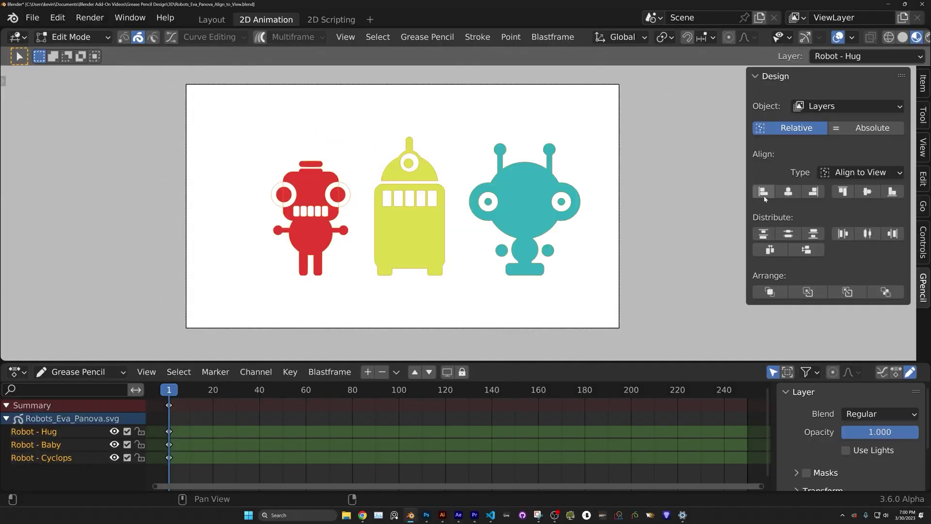
{"action": "left_click", "coordinate": [788, 191]}
{"action": "left_click", "coordinate": [843, 191]}
{"action": "left_click", "coordinate": [892, 192]}
{"action": "left_click", "coordinate": [867, 192]}
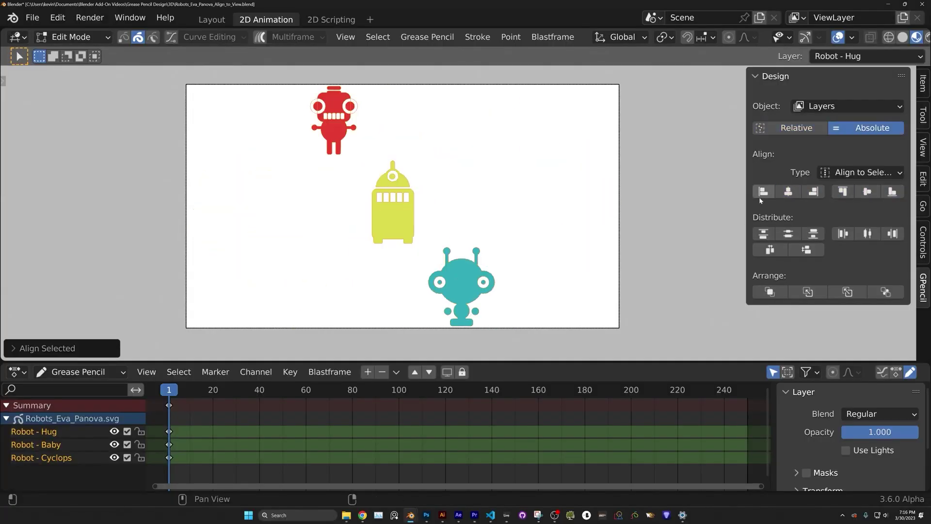
{"action": "left_click", "coordinate": [763, 193]}
{"action": "left_click", "coordinate": [787, 192]}
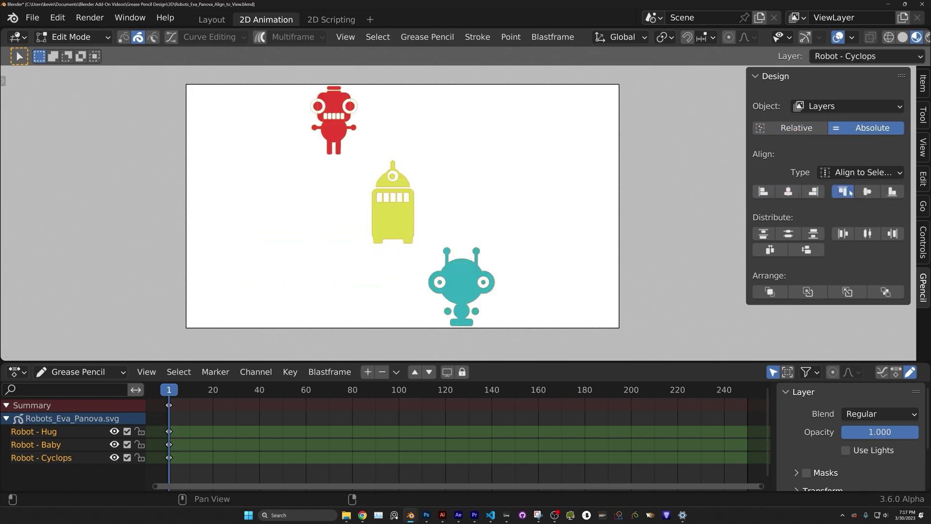
{"action": "left_click", "coordinate": [843, 192]}
{"action": "left_click", "coordinate": [868, 193]}
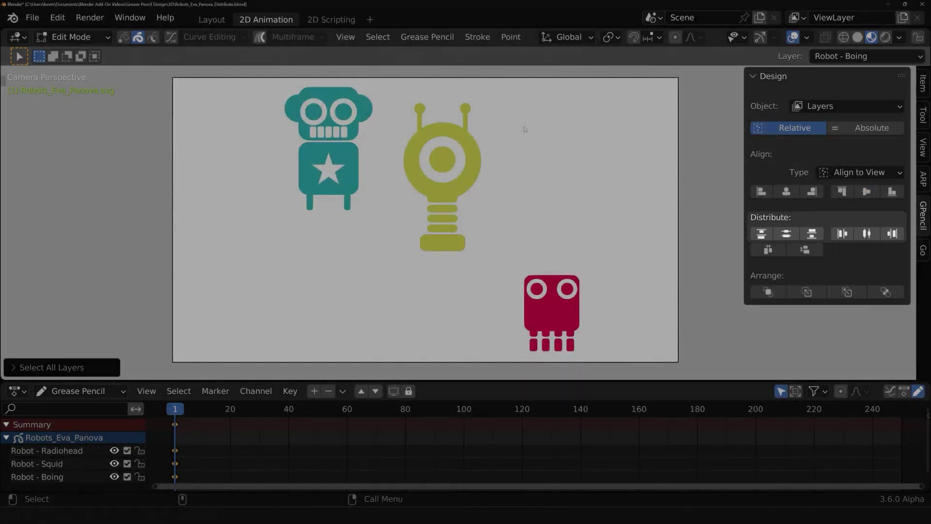
Select all layers and distribute the robots evenly from top to bottom
{"action": "right_click", "coordinate": [502, 429]}
{"action": "left_click", "coordinate": [498, 480]}
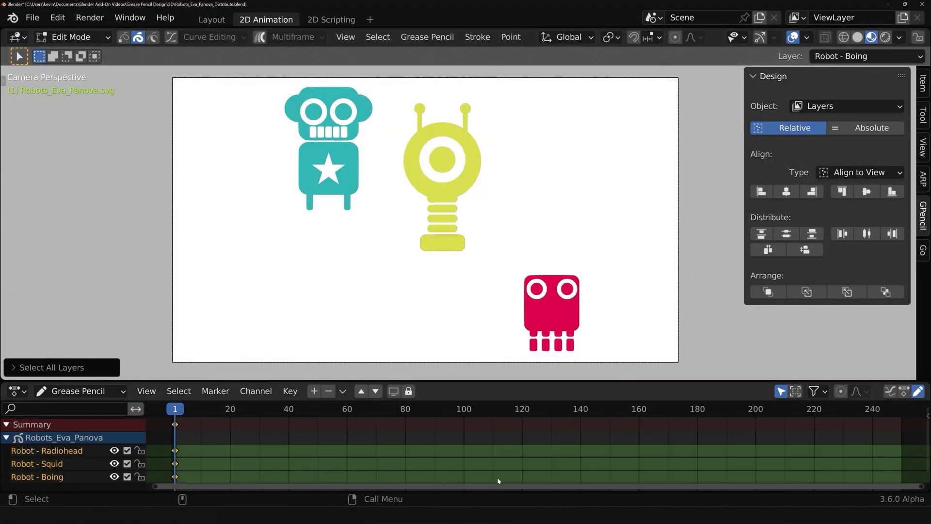
{"action": "left_click", "coordinate": [760, 234]}
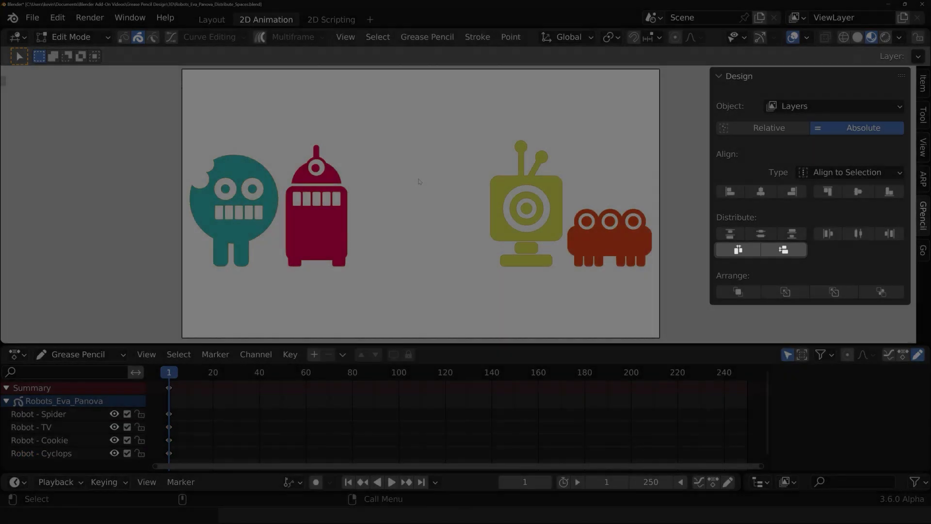
Select the content of all four robot layers and distribute them evenly horizontally
{"action": "right_click", "coordinate": [423, 480]}
{"action": "left_click", "coordinate": [424, 480]}
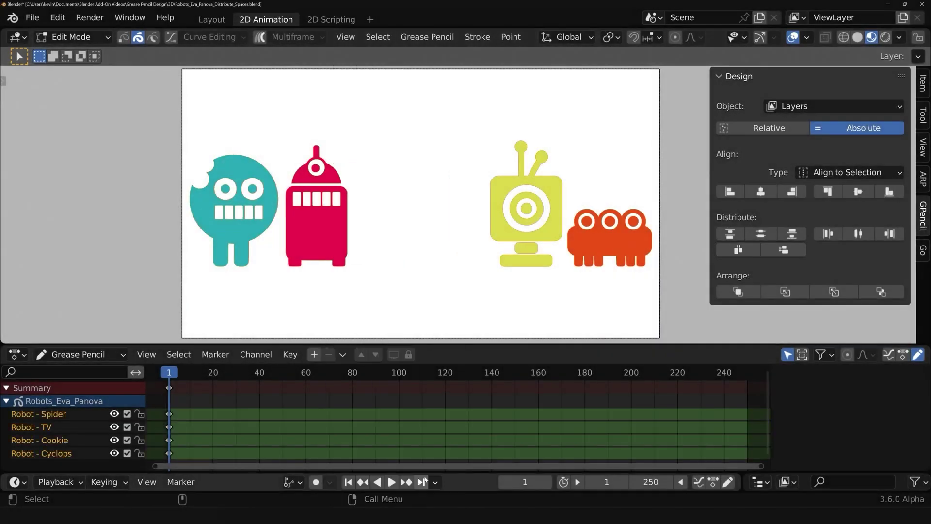
{"action": "left_click", "coordinate": [738, 250]}
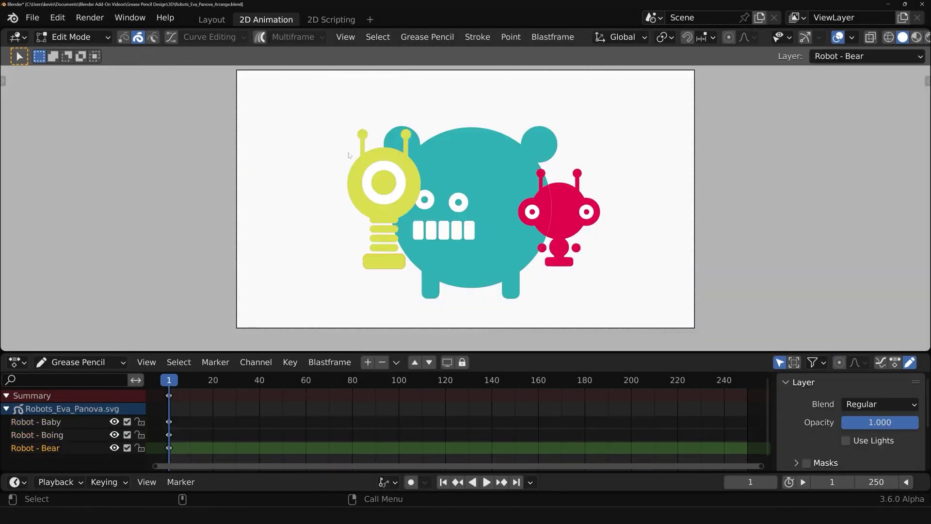
Restack the Bear layer: send it to the back, then bring it forward twice
{"action": "left_click", "coordinate": [477, 37]}
{"action": "mouse_move", "coordinate": [499, 181]}
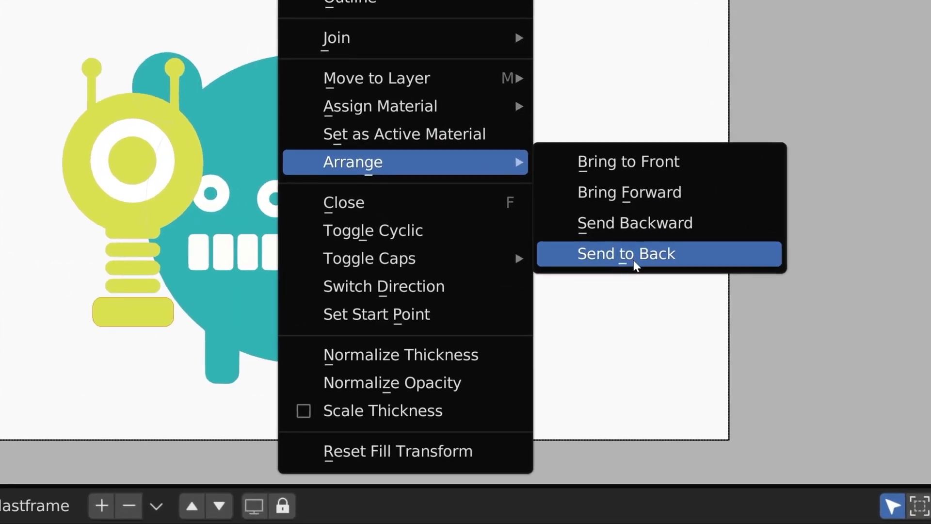
{"action": "left_click", "coordinate": [633, 260]}
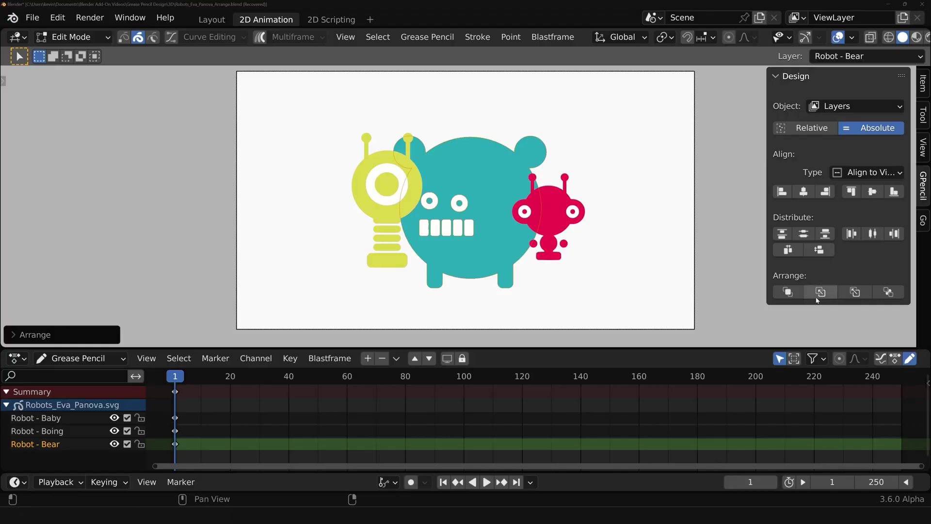
{"action": "left_click", "coordinate": [821, 292]}
{"action": "left_click", "coordinate": [820, 292]}
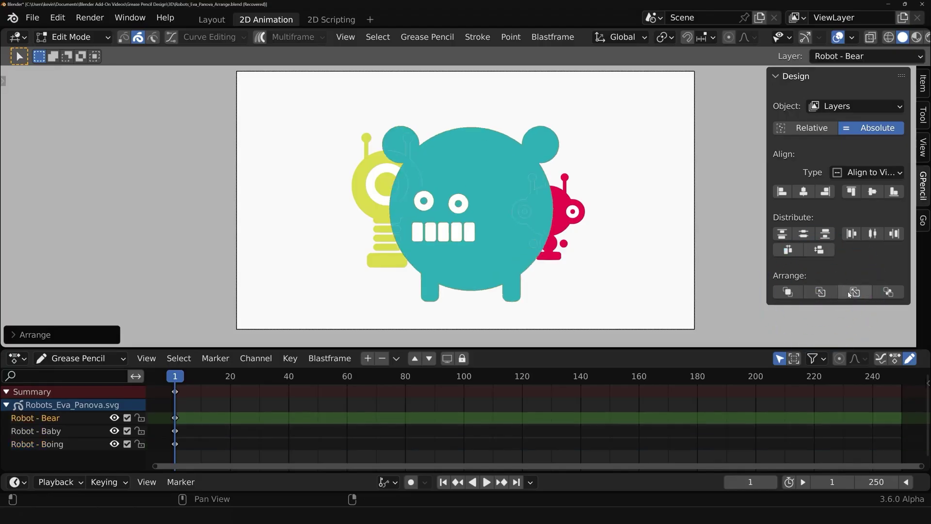
{"action": "left_click", "coordinate": [849, 292]}
{"action": "left_click", "coordinate": [850, 292]}
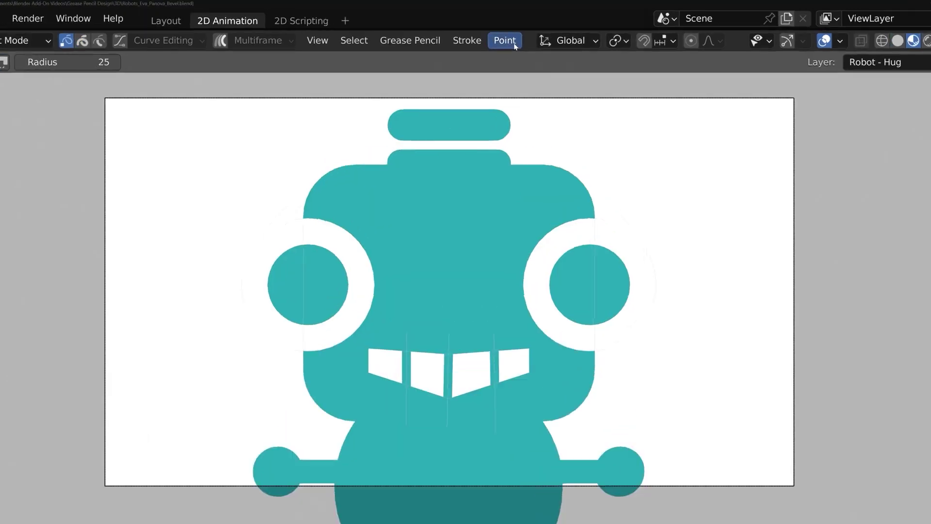
Bevel the robot's teeth corners, then merge a selected row of edge points to the first
{"action": "left_click", "coordinate": [510, 37]}
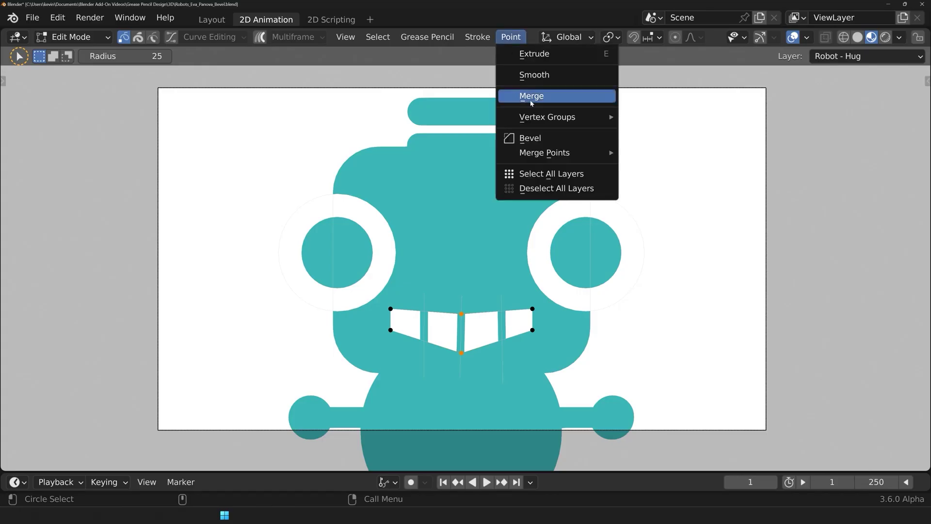
{"action": "left_click", "coordinate": [508, 249]}
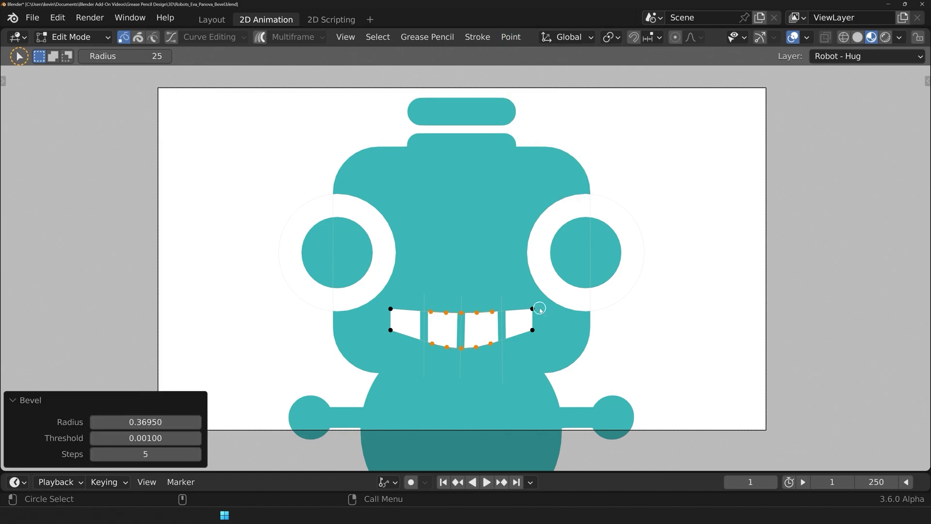
{"action": "left_click_drag", "start_coordinate": [540, 309], "coordinate": [388, 333]}
{"action": "left_click", "coordinate": [510, 37]}
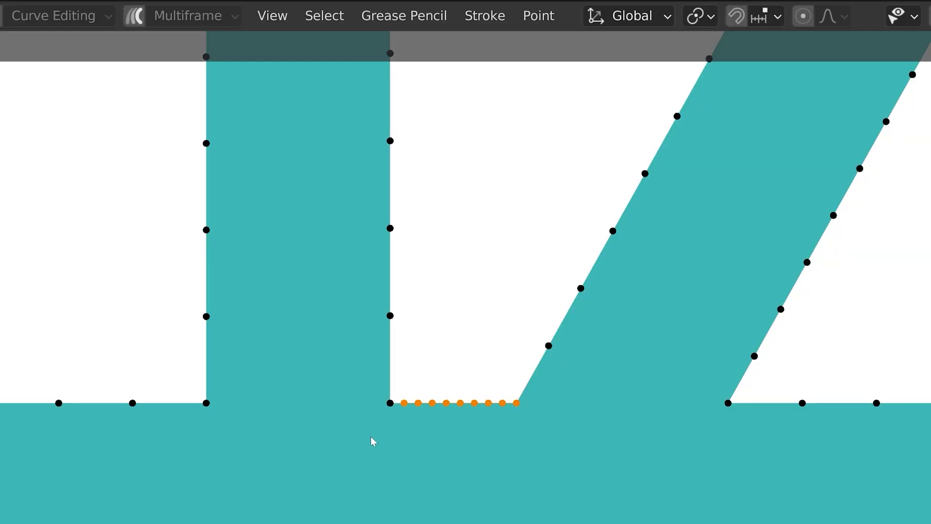
{"action": "left_click", "coordinate": [538, 15]}
{"action": "left_click", "coordinate": [776, 206]}
{"action": "left_click", "coordinate": [538, 16]}
{"action": "mouse_move", "coordinate": [603, 202]}
{"action": "left_click", "coordinate": [756, 201]}
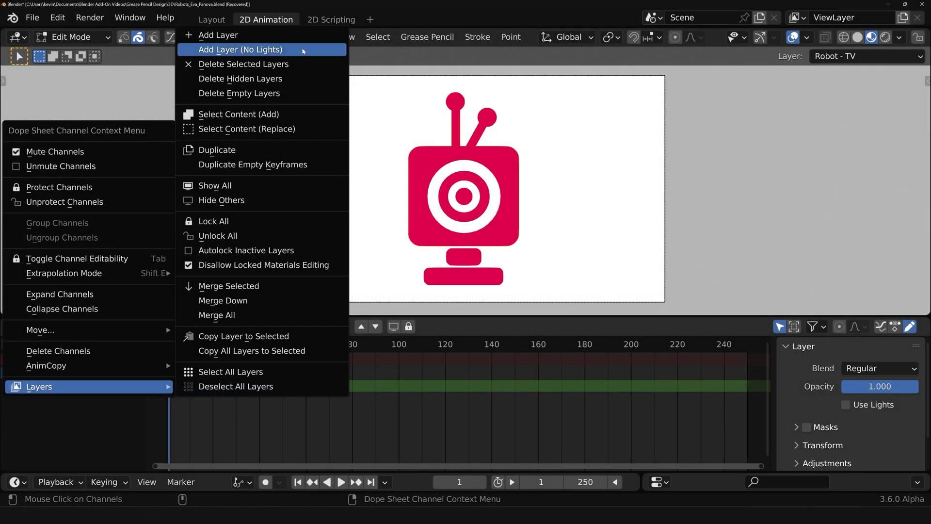
Add a new unlit layer and merge the Baby layer into Bear
{"action": "left_click", "coordinate": [304, 50]}
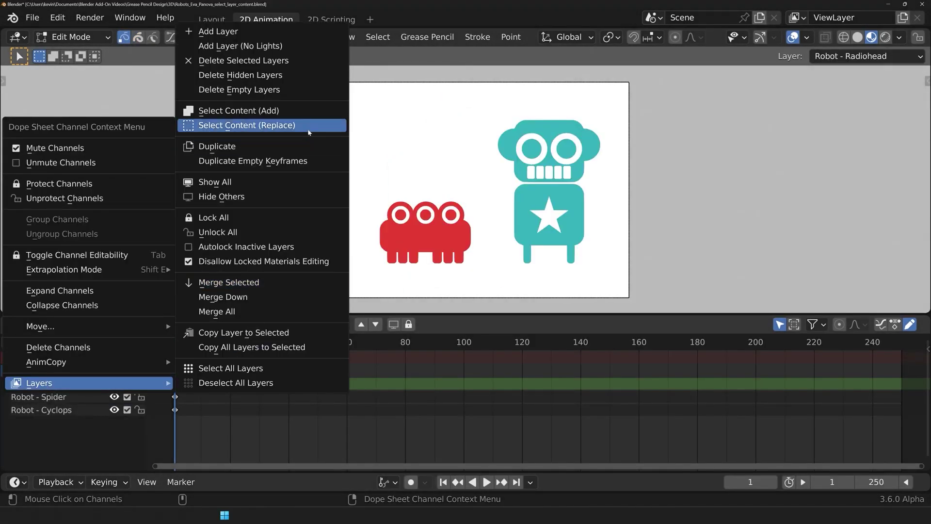
{"action": "left_click", "coordinate": [239, 125]}
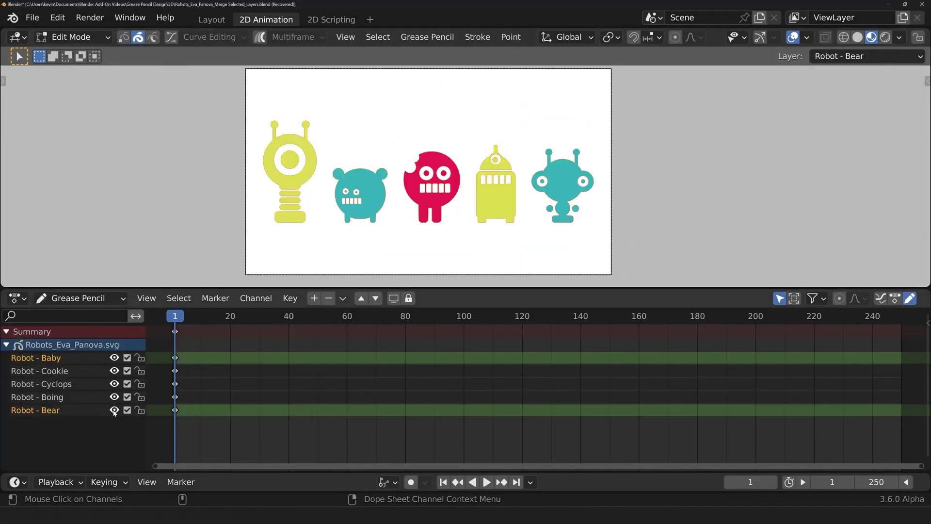
{"action": "right_click", "coordinate": [114, 411]}
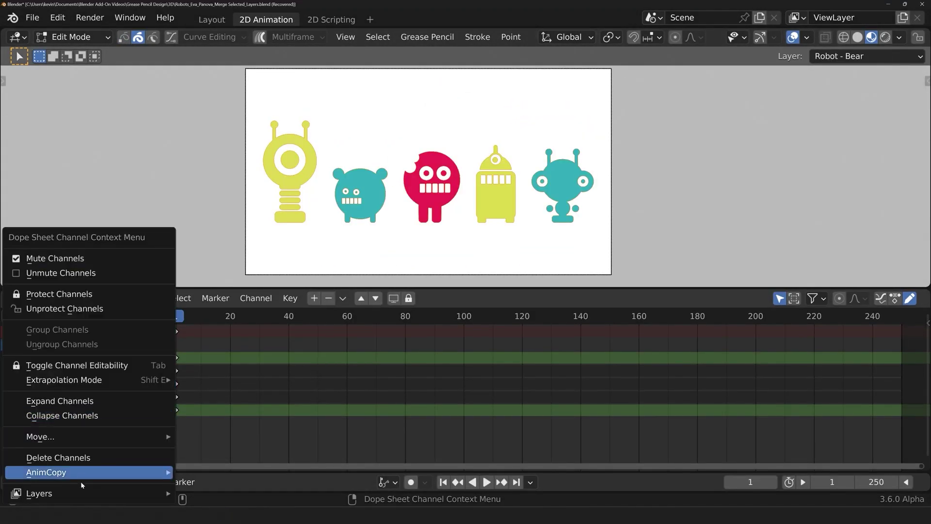
{"action": "mouse_move", "coordinate": [58, 492]}
{"action": "left_click", "coordinate": [239, 390]}
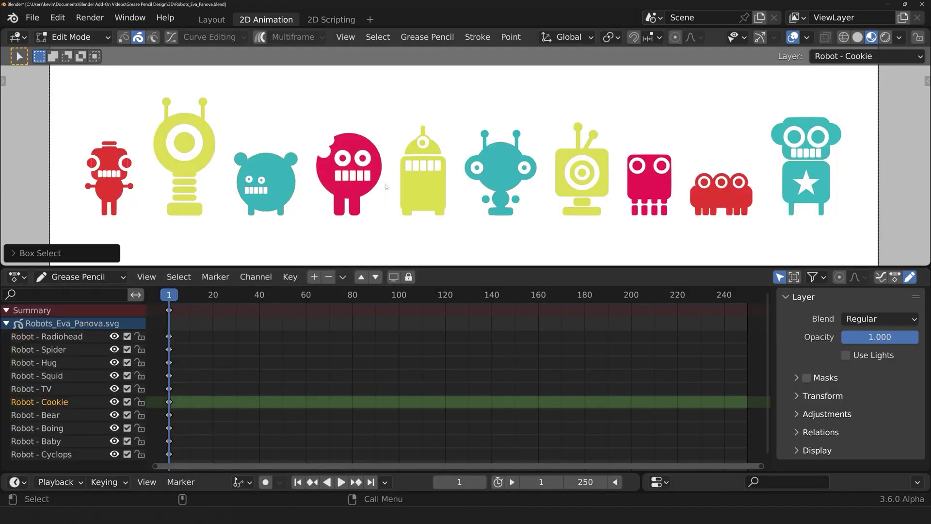
Invert the selection and delete every robot except the Cookie one
{"action": "left_click", "coordinate": [378, 37]}
{"action": "left_click", "coordinate": [389, 83]}
{"action": "key", "text": "x"}
{"action": "left_click", "coordinate": [389, 85]}
Hide all layers except Robot - Cookie from the Dope Sheet channels
{"action": "right_click", "coordinate": [80, 399]}
{"action": "mouse_move", "coordinate": [80, 403]}
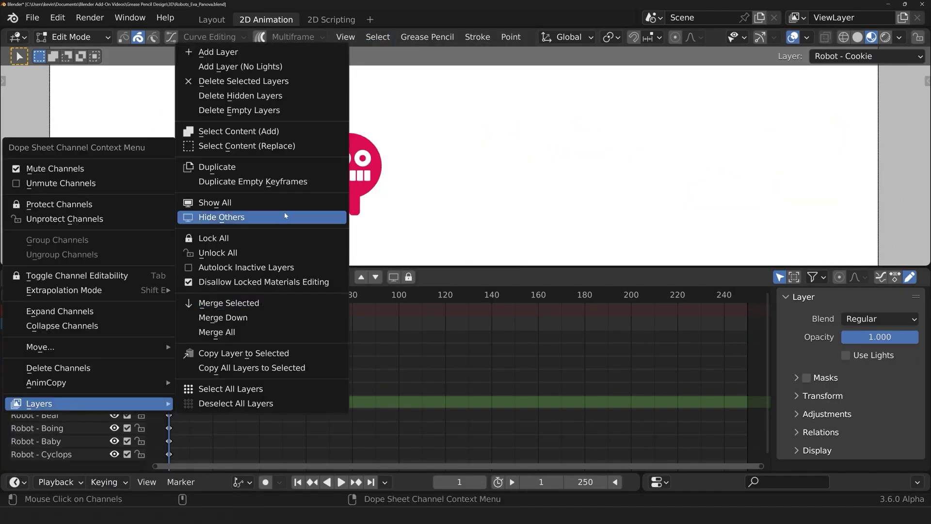
{"action": "left_click", "coordinate": [256, 108]}
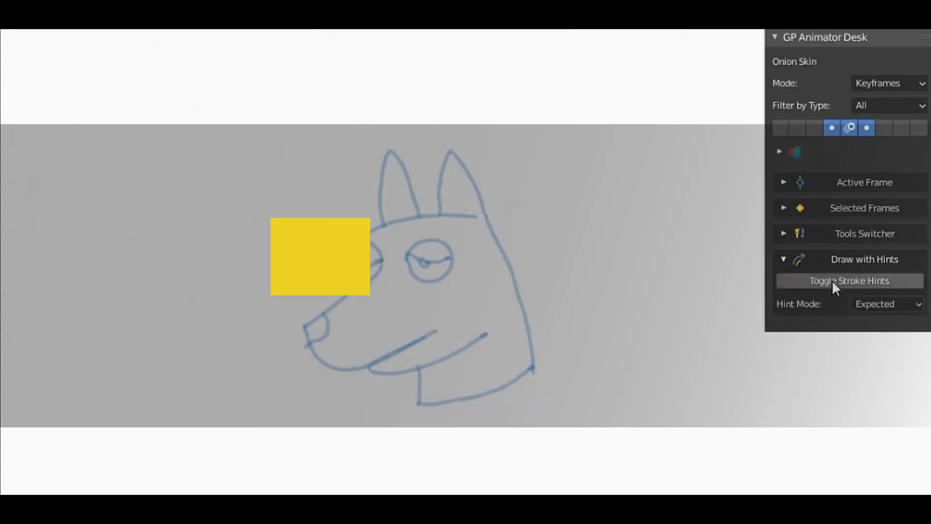
Turn on stroke hints and trace a small pupil into the dog's left eye
{"action": "left_click", "coordinate": [831, 280]}
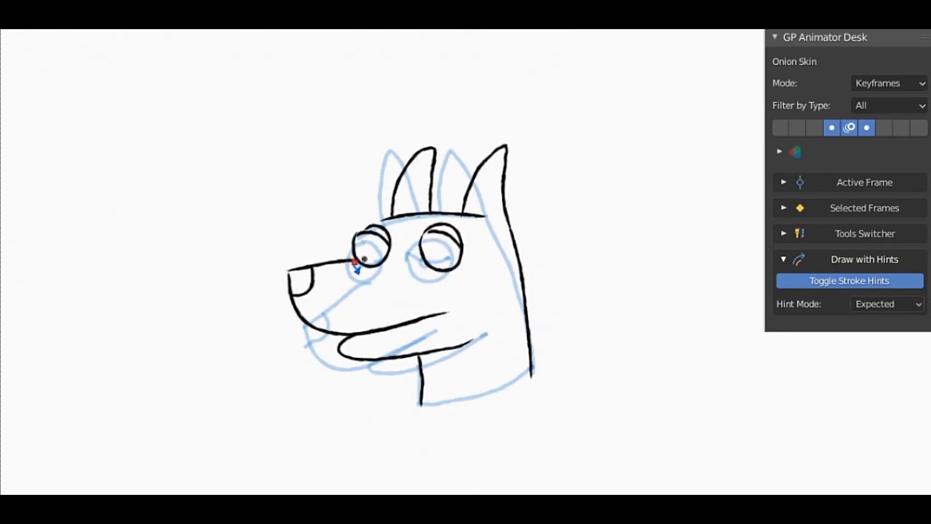
{"action": "scroll", "coordinate": [364, 259], "scroll_direction": "up", "scroll_amount": 4}
{"action": "left_click_drag", "start_coordinate": [353, 221], "coordinate": [361, 238]}
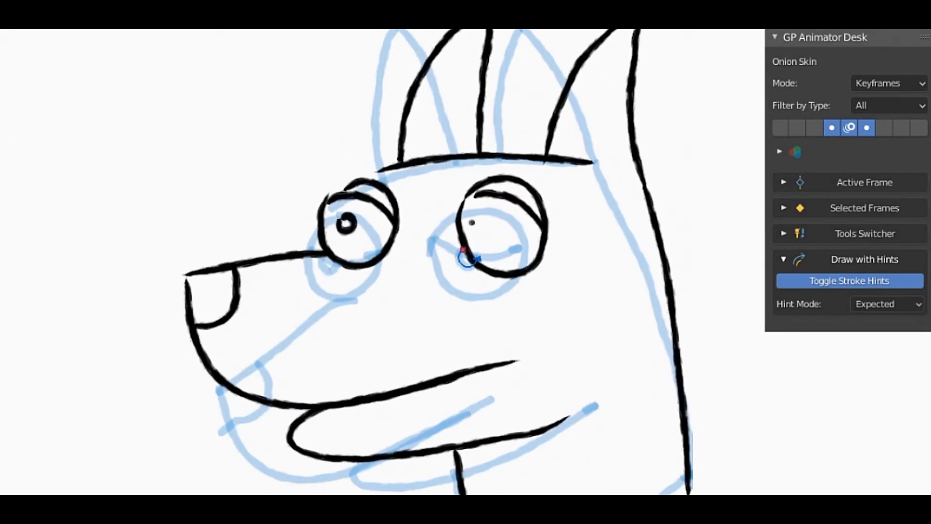
{"action": "scroll", "coordinate": [466, 258], "scroll_direction": "down", "scroll_amount": 5}
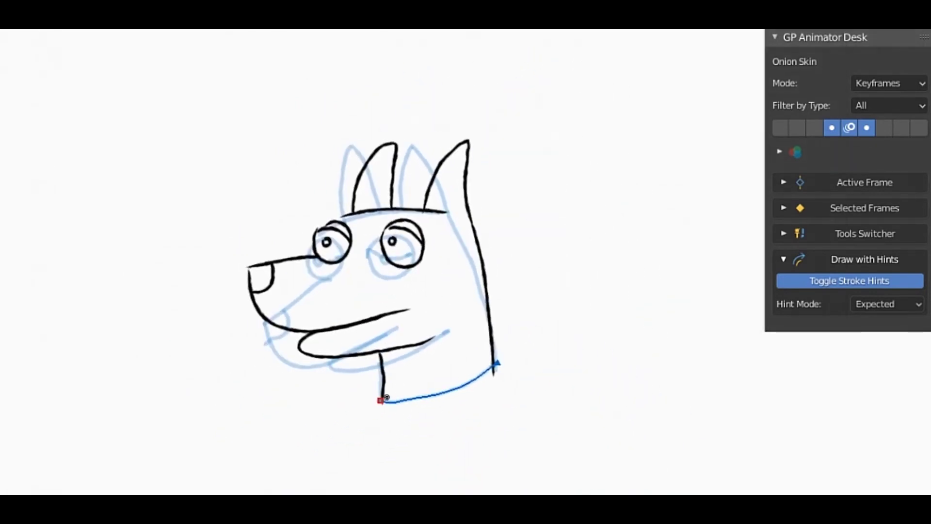
Flip between frames to compare the two poses, then play back the animation
{"action": "key", "text": "Right"}
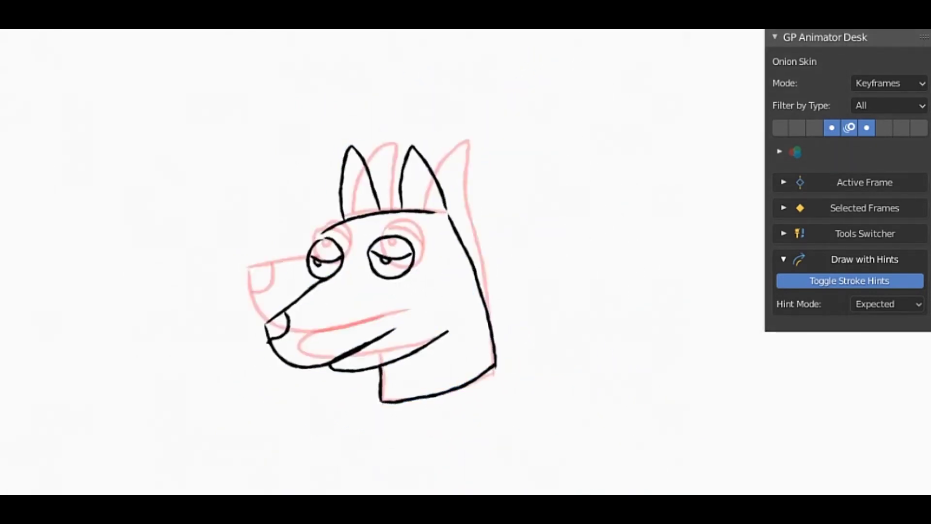
{"action": "key", "text": "Left"}
{"action": "key", "text": "Right"}
{"action": "key", "text": "Left"}
{"action": "key", "text": "Right"}
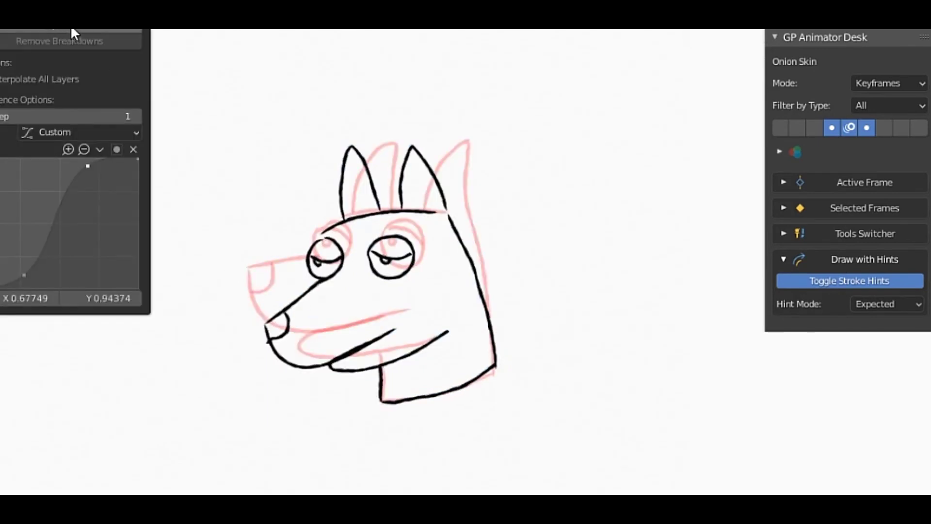
{"action": "key", "text": "space"}
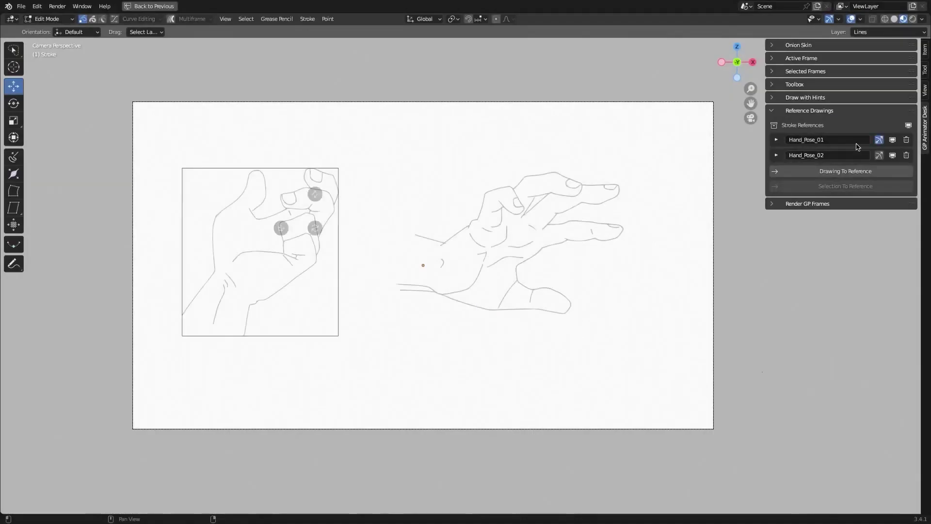
Enlarge the left hand reference, hide Hand_Pose_01, and edit Hand_Pose_02's placement
{"action": "mouse_move", "coordinate": [300, 209]}
{"action": "left_mouse_down"}
{"action": "mouse_move", "coordinate": [353, 160]}
{"action": "mouse_move", "coordinate": [338, 182]}
{"action": "mouse_move", "coordinate": [326, 179]}
{"action": "mouse_move", "coordinate": [276, 210]}
{"action": "left_mouse_up"}
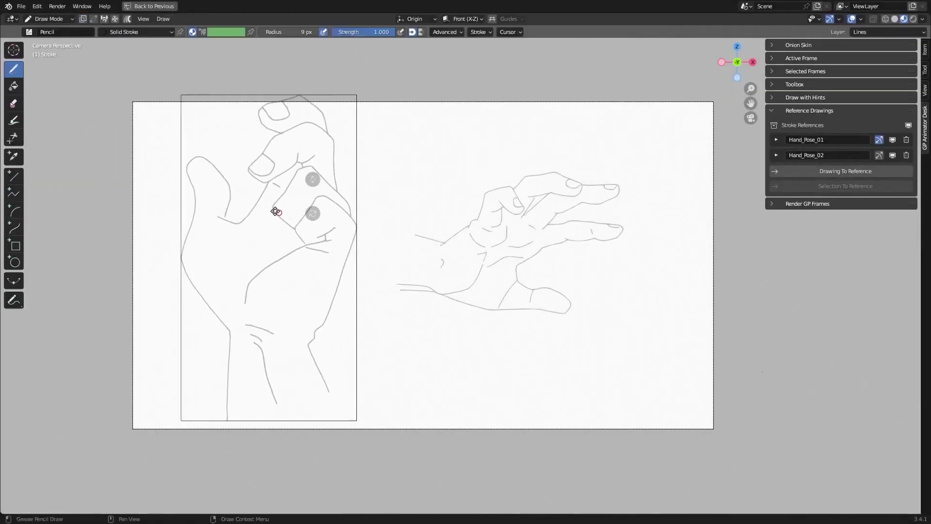
{"action": "key", "text": "Tab"}
{"action": "left_click", "coordinate": [776, 140]}
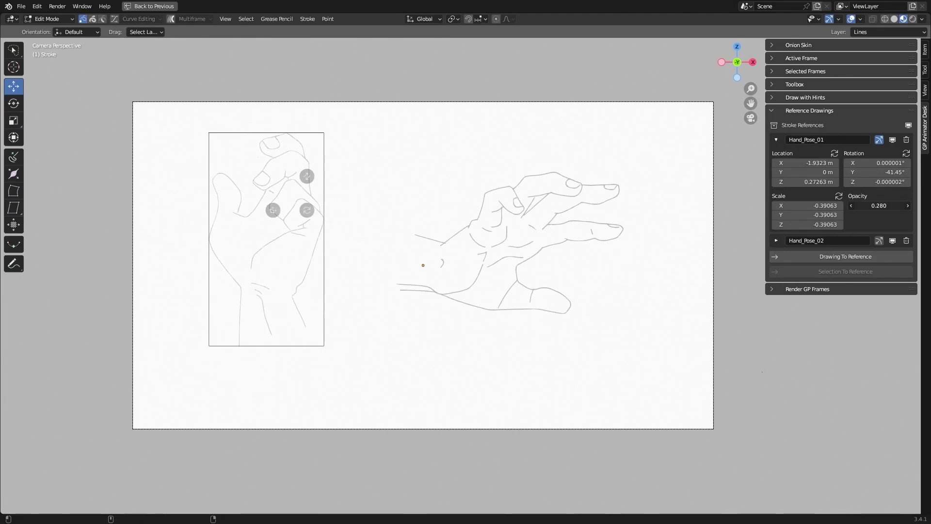
{"action": "left_click", "coordinate": [892, 139]}
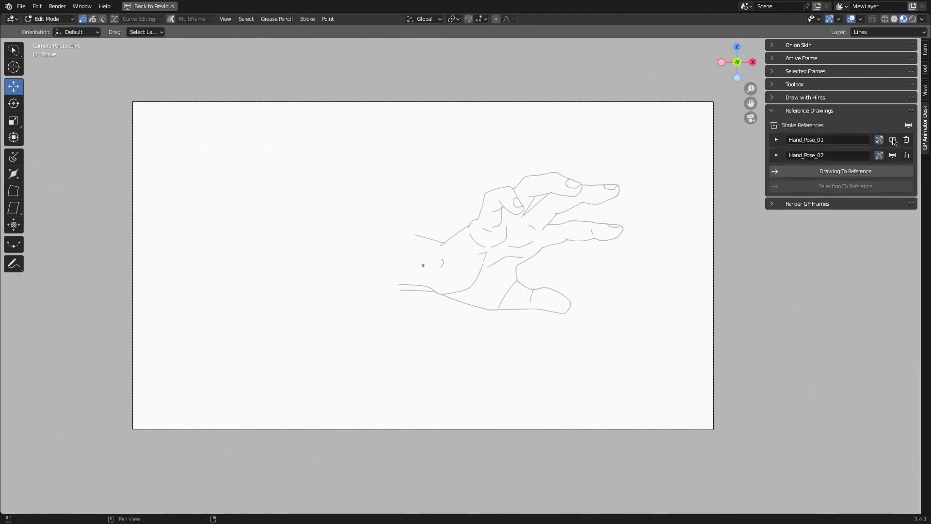
{"action": "left_click", "coordinate": [878, 155]}
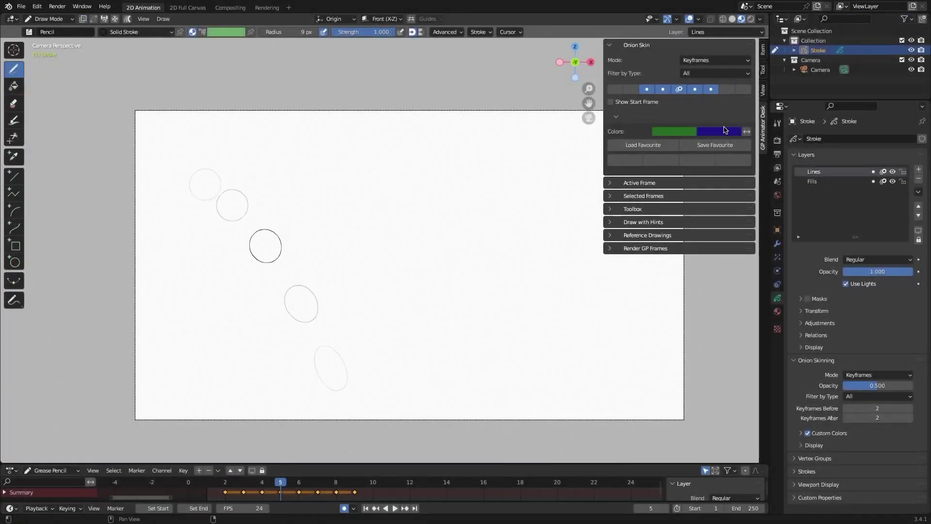
Set the onion-skin ghost colours, settling the first one on teal
{"action": "left_click", "coordinate": [718, 131]}
{"action": "scroll", "coordinate": [747, 171], "scroll_direction": "up", "scroll_amount": 3}
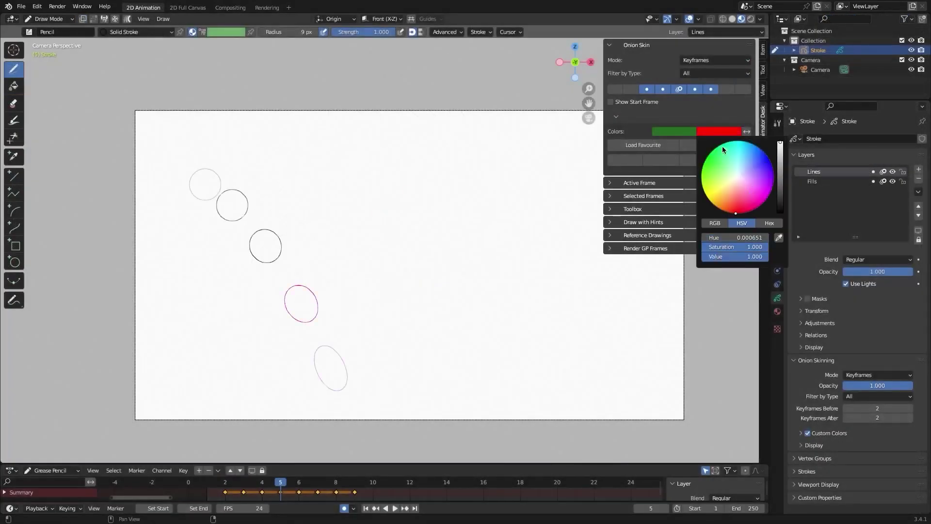
{"action": "left_click", "coordinate": [674, 132]}
{"action": "left_click", "coordinate": [693, 146]}
{"action": "left_click_drag", "start_coordinate": [665, 153], "coordinate": [679, 144]}
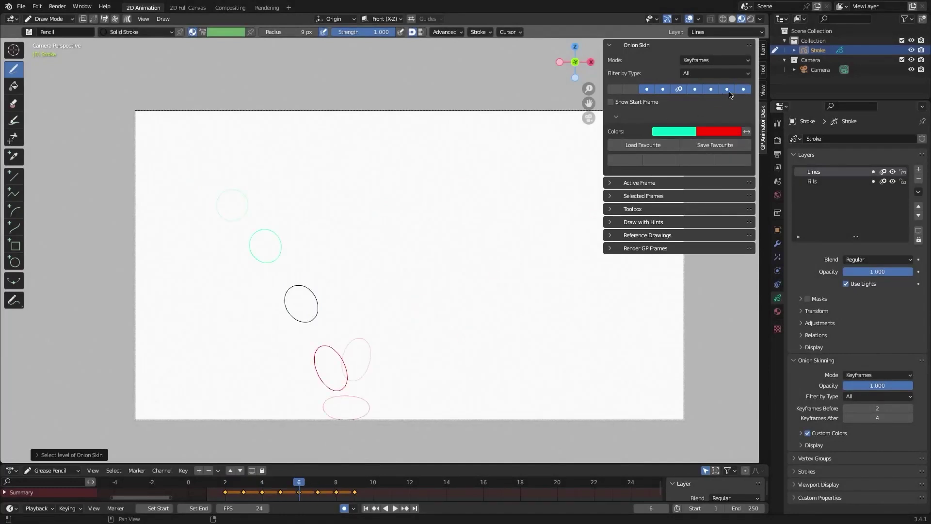
Expand Active Frame, switch to Edit Mode, and move the ellipse stroke up and right
{"action": "left_click", "coordinate": [640, 183]}
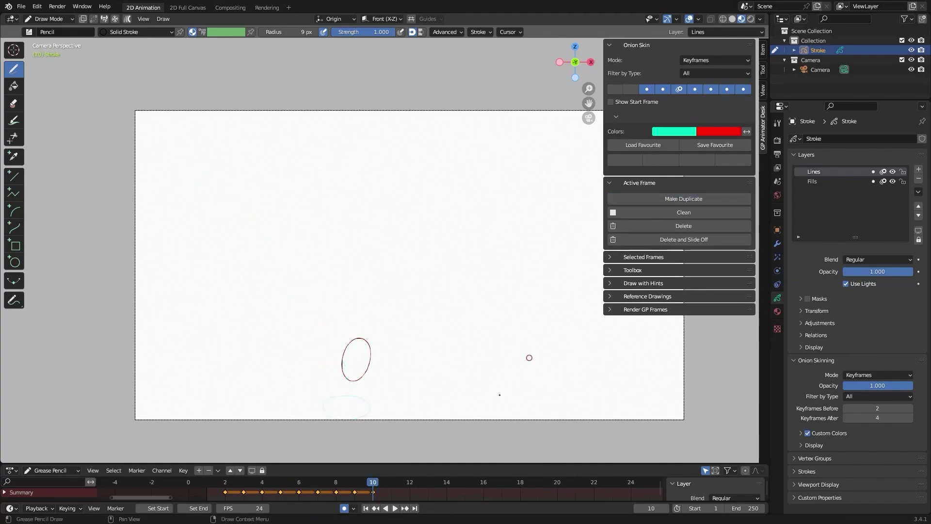
{"action": "key", "text": "ctrl+Tab"}
{"action": "left_click", "coordinate": [323, 329]}
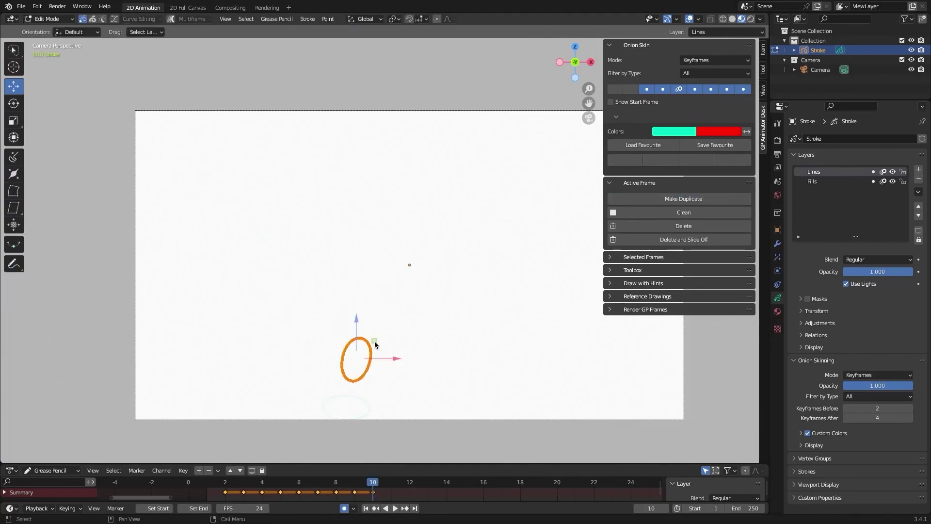
{"action": "left_click_drag", "start_coordinate": [375, 345], "coordinate": [391, 297]}
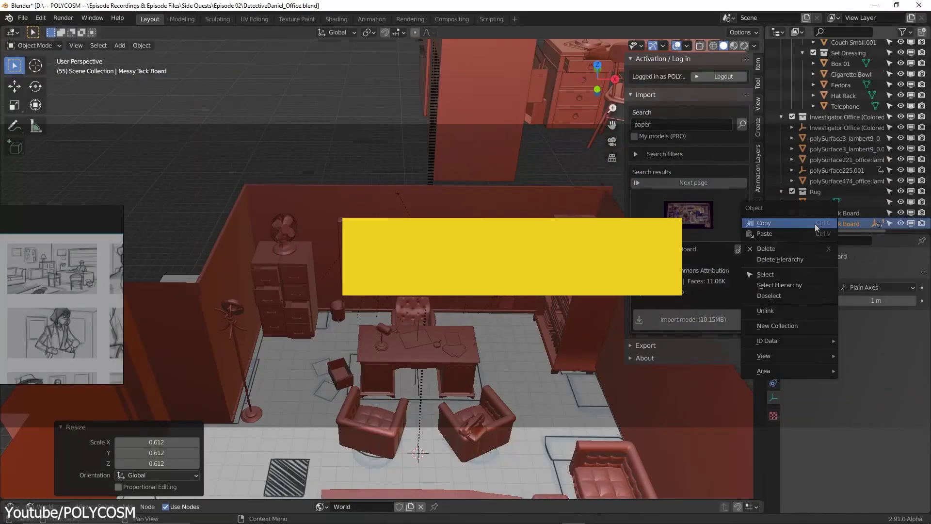
Rotate the Messy Tack Board and move it to the right
{"action": "left_click", "coordinate": [823, 66]}
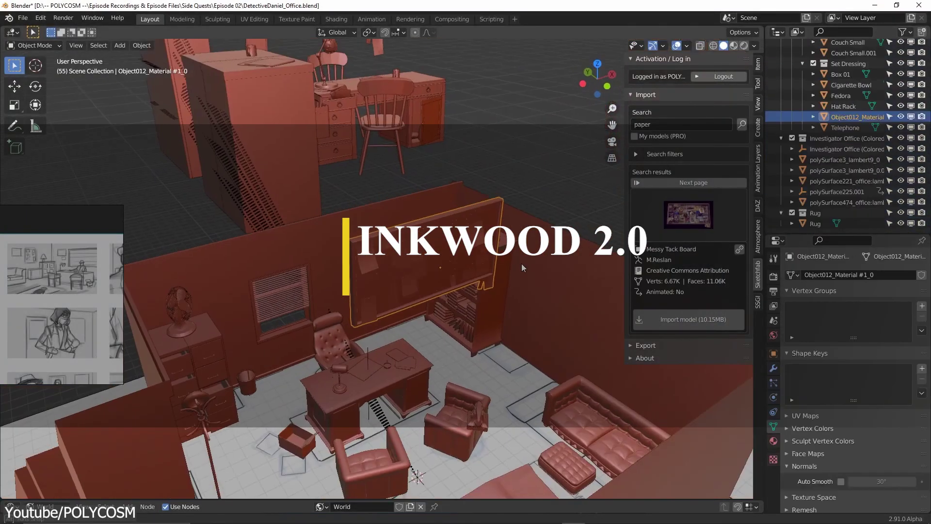
{"action": "key", "text": "r"}
{"action": "left_click", "coordinate": [478, 367]}
{"action": "key", "text": "g"}
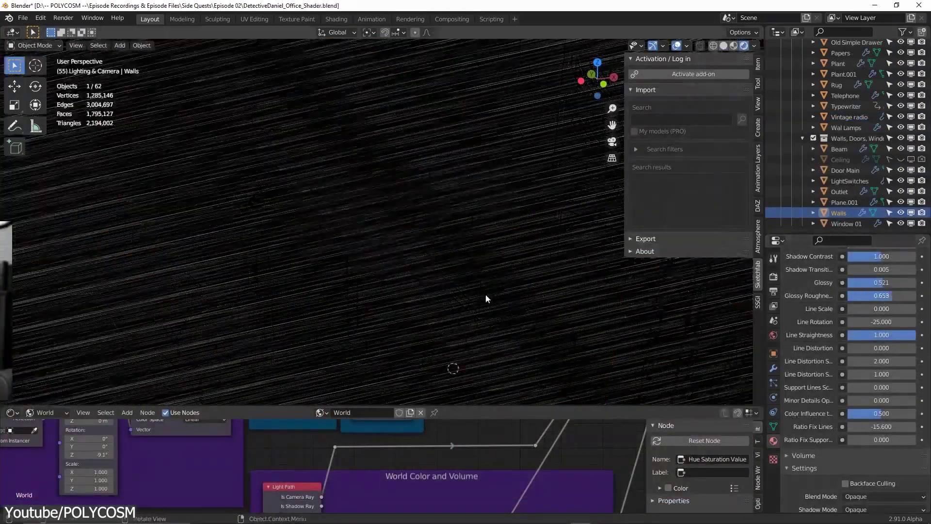
Reposition the Point light and reframe camera Shot 2 over the desk
{"action": "middle_click_drag", "start_coordinate": [486, 297], "coordinate": [483, 244]}
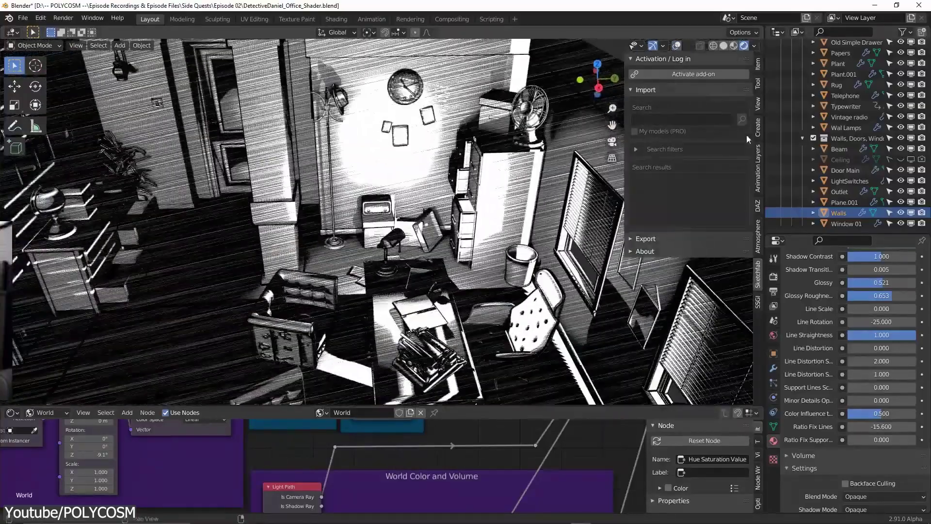
{"action": "left_click", "coordinate": [827, 88]}
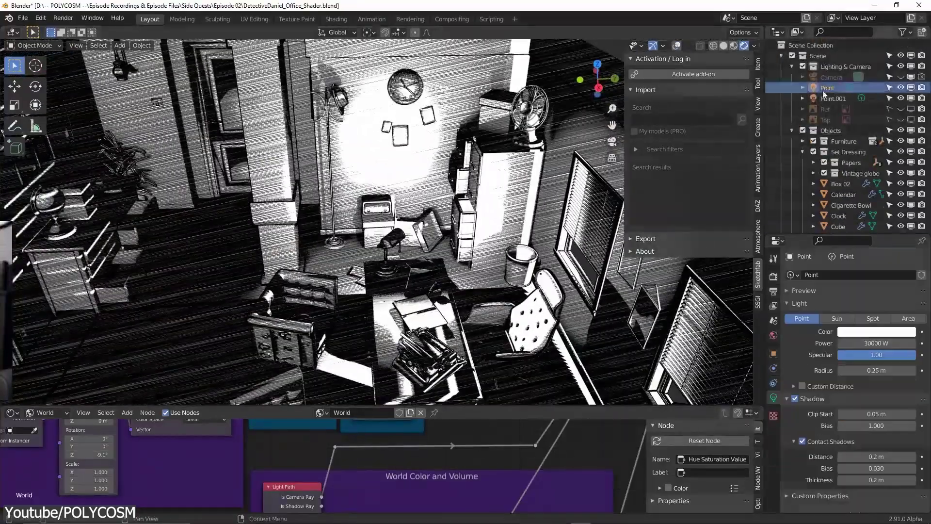
{"action": "key", "text": "g"}
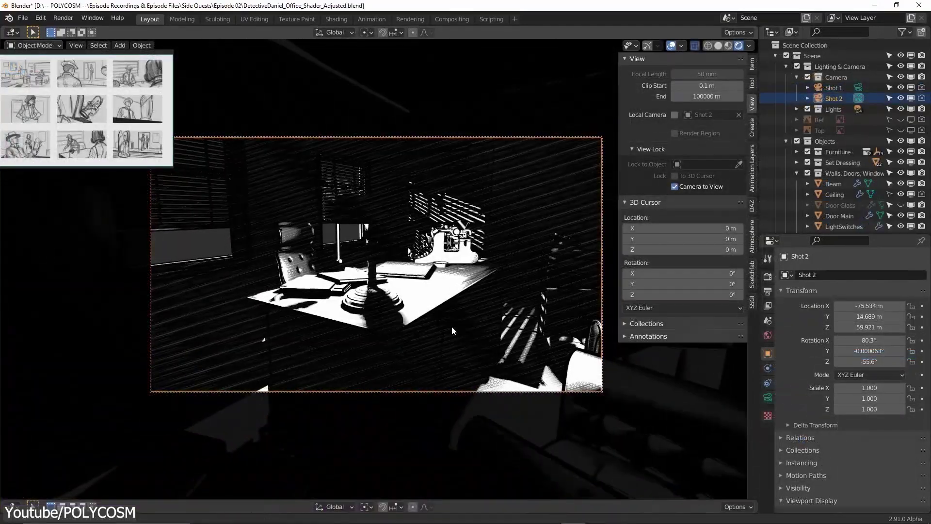
{"action": "middle_click_drag", "start_coordinate": [452, 326], "coordinate": [525, 322]}
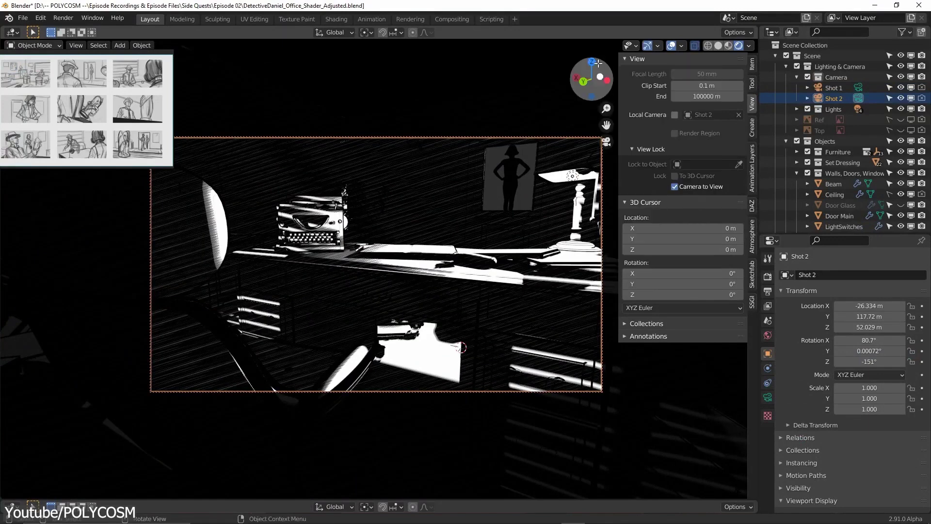
{"action": "middle_click_drag", "start_coordinate": [543, 194], "coordinate": [524, 193]}
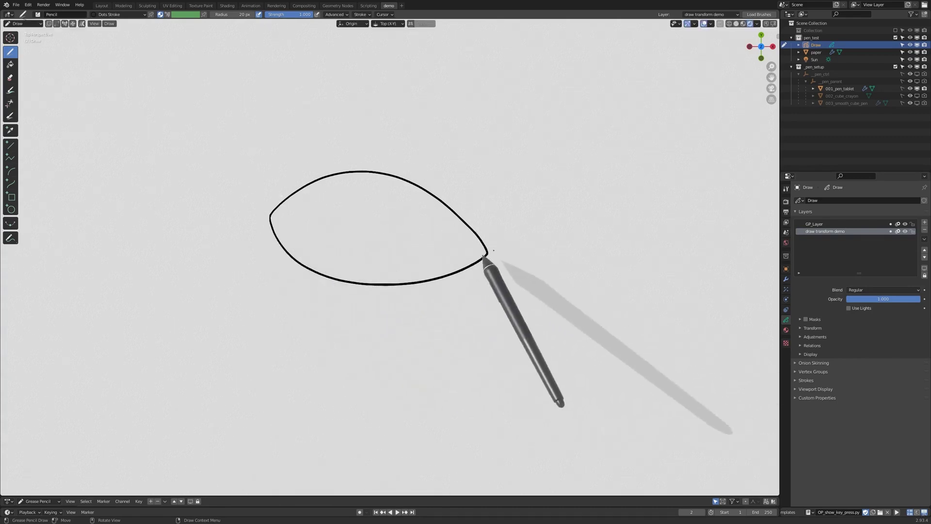
Rotate the R stroke, enlarge the S stroke, and rotate the inner circle stroke
{"action": "key", "text": "e"}
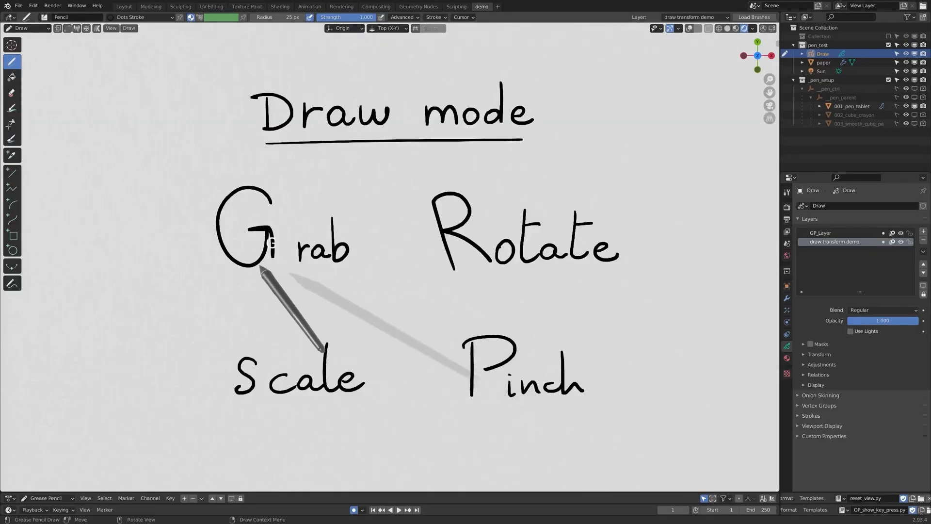
{"action": "key", "text": "r"}
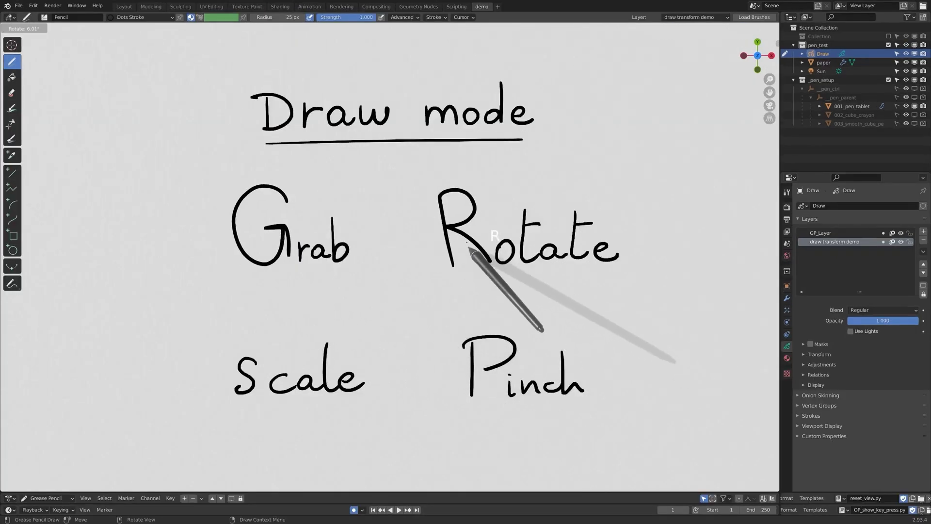
{"action": "left_click", "coordinate": [465, 242]}
{"action": "key", "text": "s"}
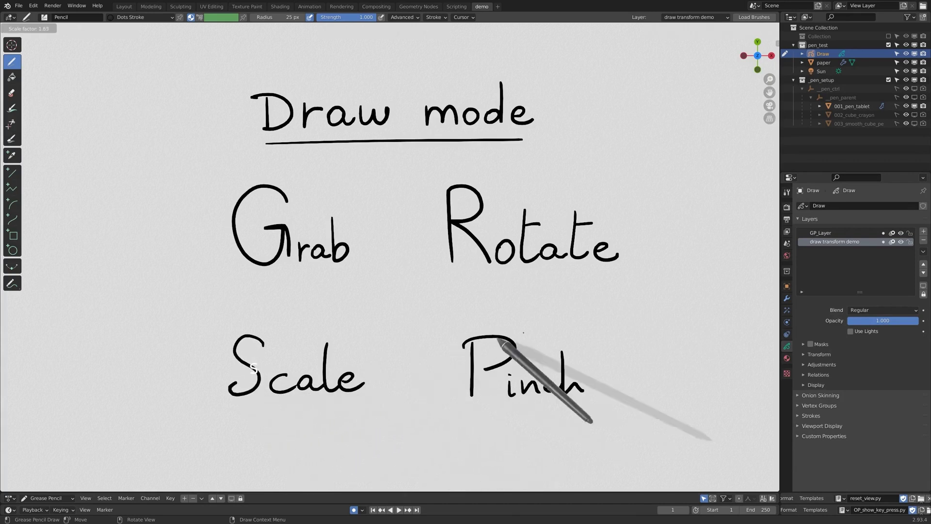
{"action": "left_click", "coordinate": [516, 346]}
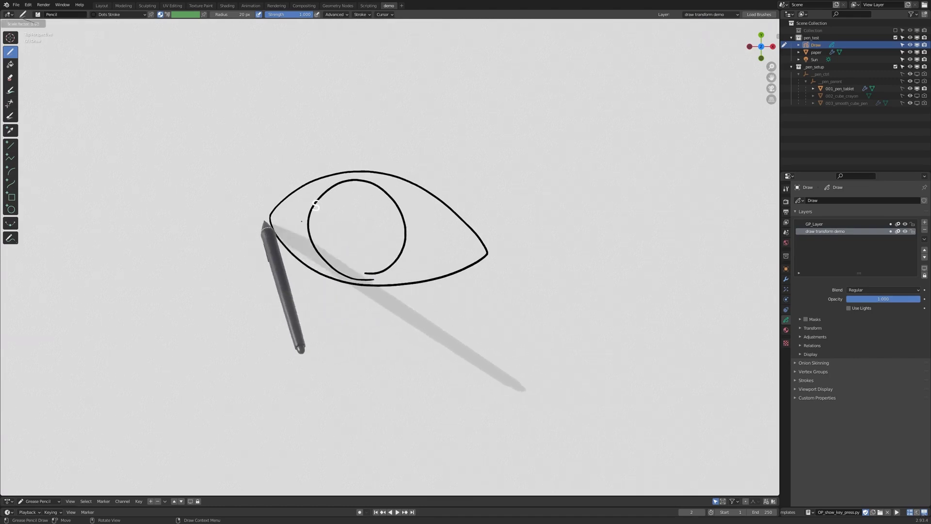
{"action": "key", "text": "r"}
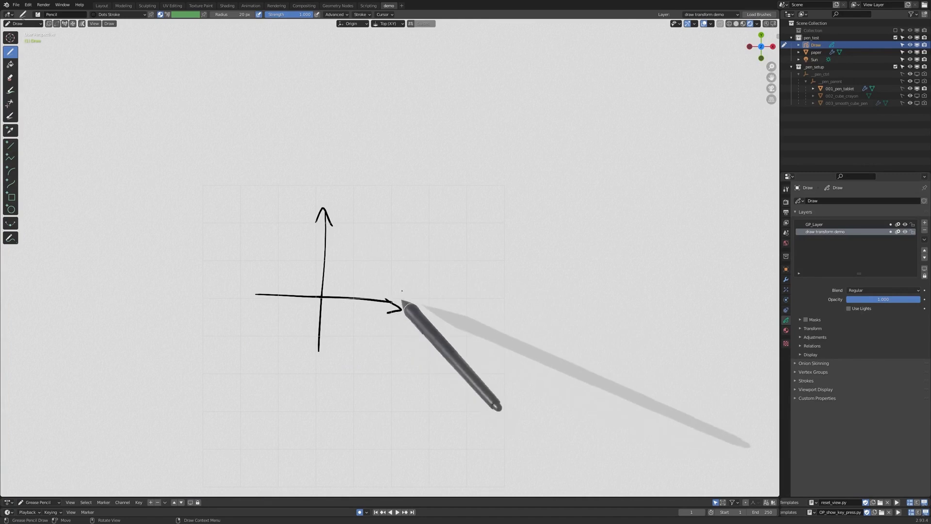
Keep the drawing plane on Top (X-Y) and view the arrow cross in tilted perspective
{"action": "middle_click_drag", "start_coordinate": [401, 290], "coordinate": [358, 237]}
{"action": "left_click", "coordinate": [388, 23]}
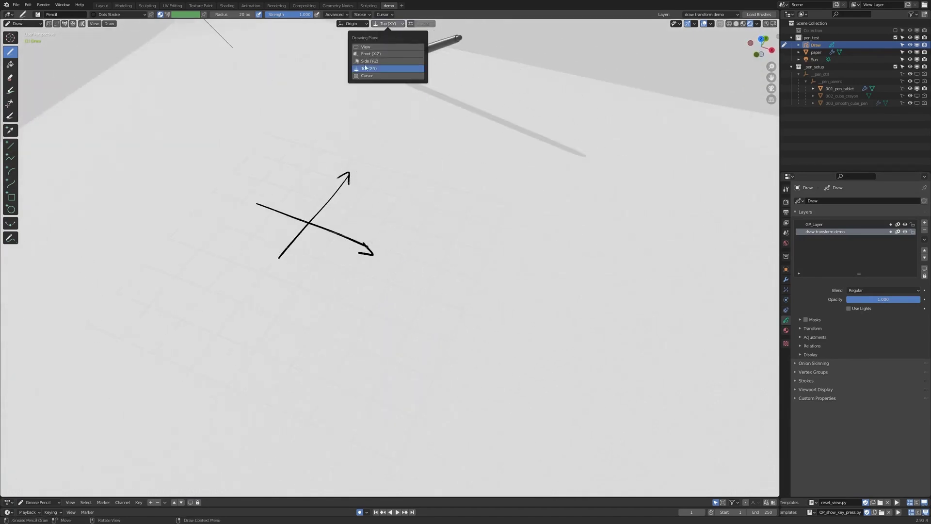
{"action": "left_click", "coordinate": [378, 71]}
{"action": "mouse_move", "coordinate": [373, 263]}
{"action": "middle_mouse_down"}
{"action": "mouse_move", "coordinate": [353, 204]}
{"action": "mouse_move", "coordinate": [374, 212]}
{"action": "mouse_move", "coordinate": [381, 265]}
{"action": "mouse_move", "coordinate": [371, 286]}
{"action": "mouse_move", "coordinate": [353, 239]}
{"action": "mouse_move", "coordinate": [407, 230]}
{"action": "middle_mouse_up"}
Handwrite letters below the arrows, then merge the overlapping circles into one cloud outline
{"action": "mouse_move", "coordinate": [416, 264]}
{"action": "left_mouse_down"}
{"action": "mouse_move", "coordinate": [409, 276]}
{"action": "mouse_move", "coordinate": [442, 279]}
{"action": "left_mouse_up"}
{"action": "left_click_drag", "start_coordinate": [474, 266], "coordinate": [460, 284]}
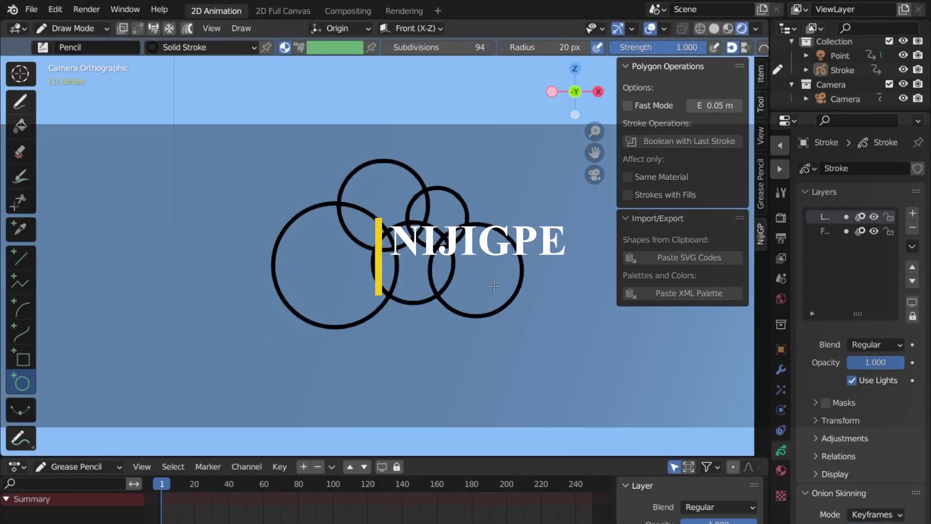
{"action": "key", "text": "Tab"}
{"action": "left_click_drag", "start_coordinate": [369, 210], "coordinate": [460, 280]}
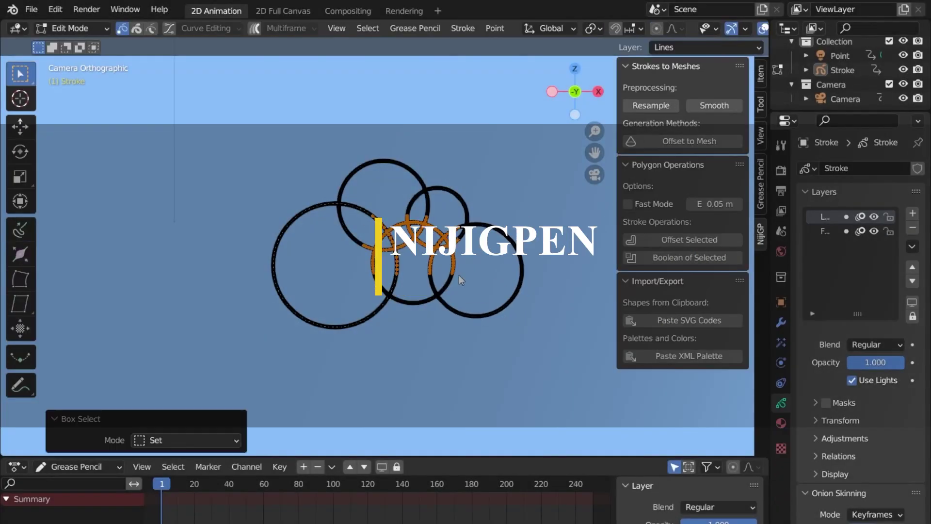
{"action": "left_click", "coordinate": [652, 261]}
Offset the cloud outline by 0.004 m and union the last stroke with the circle
{"action": "left_click", "coordinate": [644, 240]}
{"action": "left_click_drag", "start_coordinate": [145, 188], "coordinate": [194, 189]}
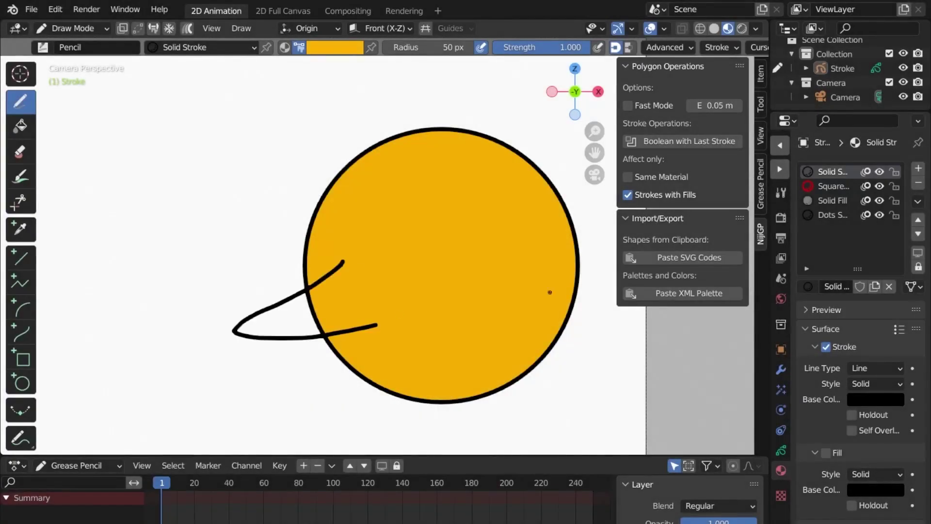
{"action": "left_click", "coordinate": [680, 140]}
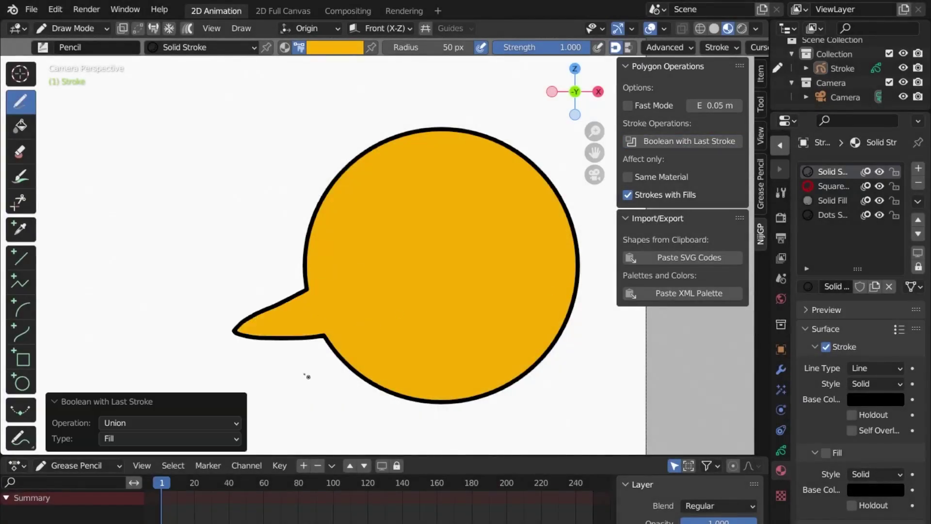
Use Boolean Difference strokes to bite into the circle and split the rectangle
{"action": "left_click", "coordinate": [167, 422]}
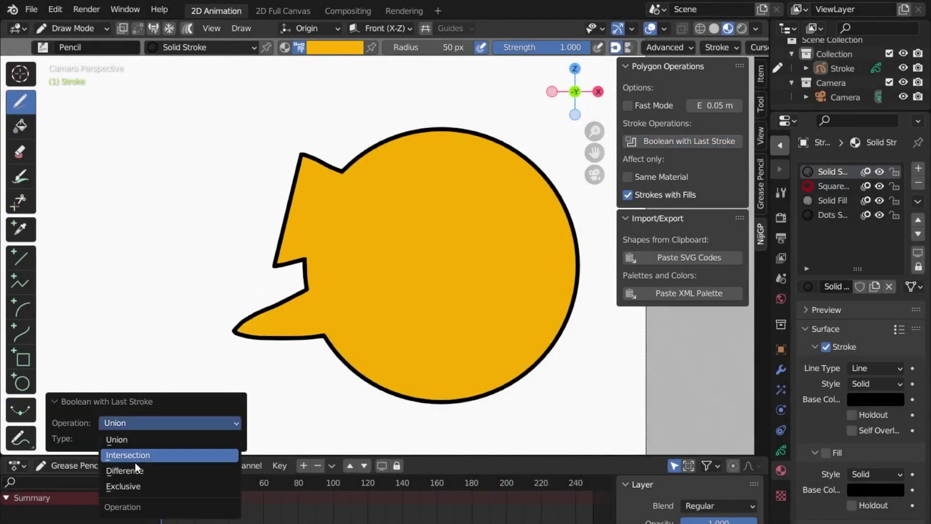
{"action": "left_click", "coordinate": [125, 472]}
{"action": "left_click_drag", "start_coordinate": [469, 103], "coordinate": [426, 177]}
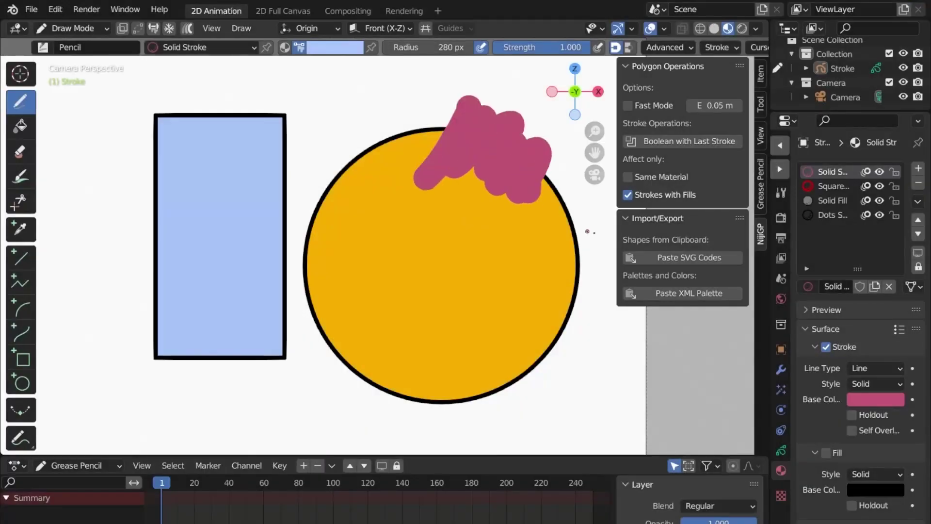
{"action": "left_click", "coordinate": [681, 141]}
{"action": "left_click_drag", "start_coordinate": [117, 255], "coordinate": [277, 180]}
{"action": "left_click", "coordinate": [682, 142]}
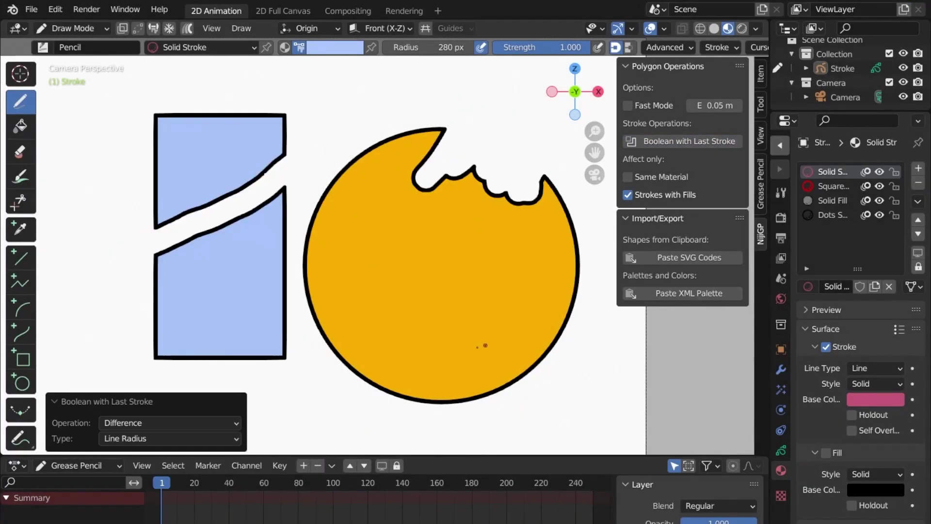
{"action": "left_click_drag", "start_coordinate": [385, 245], "coordinate": [383, 320]}
{"action": "left_click", "coordinate": [682, 141]}
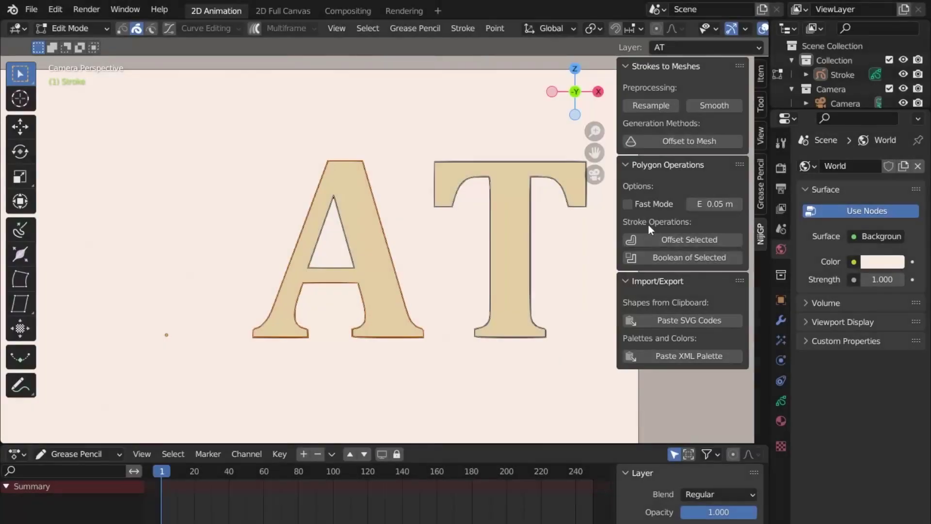
Offset the AT letters, then close a freehand outline and convert it to an offset mesh
{"action": "left_click", "coordinate": [665, 235]}
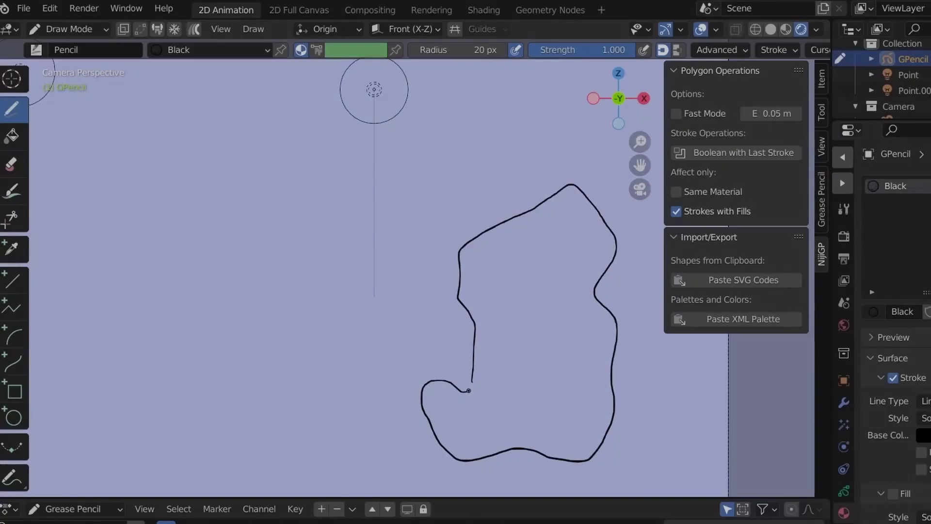
{"action": "left_click_drag", "start_coordinate": [389, 416], "coordinate": [348, 266]}
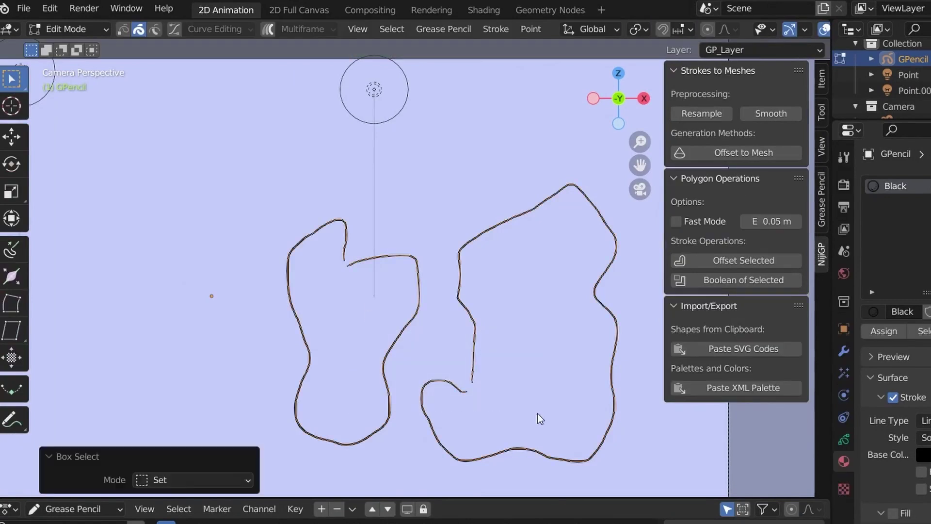
{"action": "key", "text": "f"}
{"action": "left_click", "coordinate": [717, 152]}
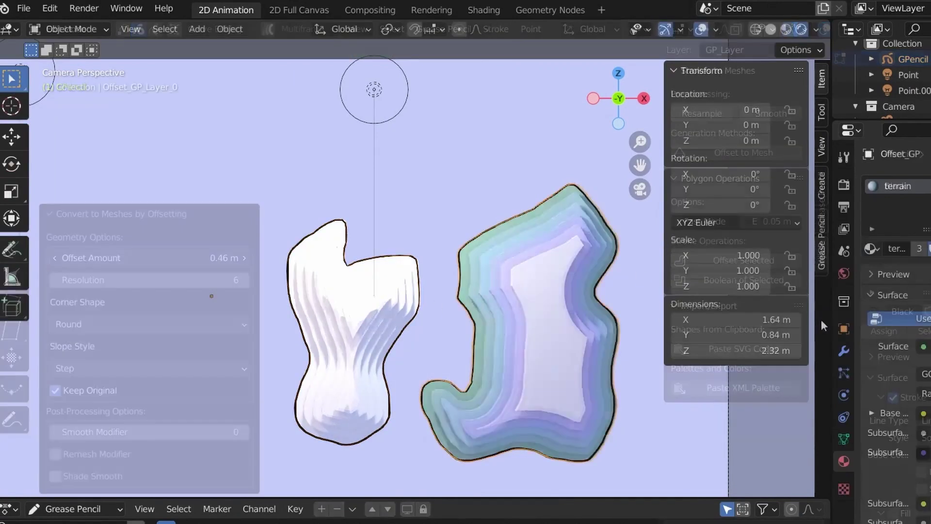
Apply a material to the mesh, raise Resolution to 15, and use Sphere slope style
{"action": "left_click", "coordinate": [875, 318]}
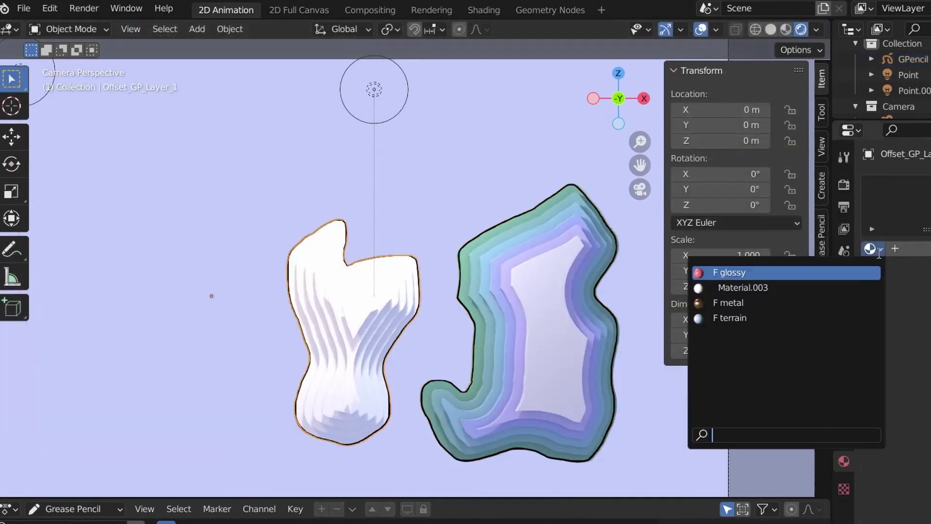
{"action": "left_click", "coordinate": [727, 270]}
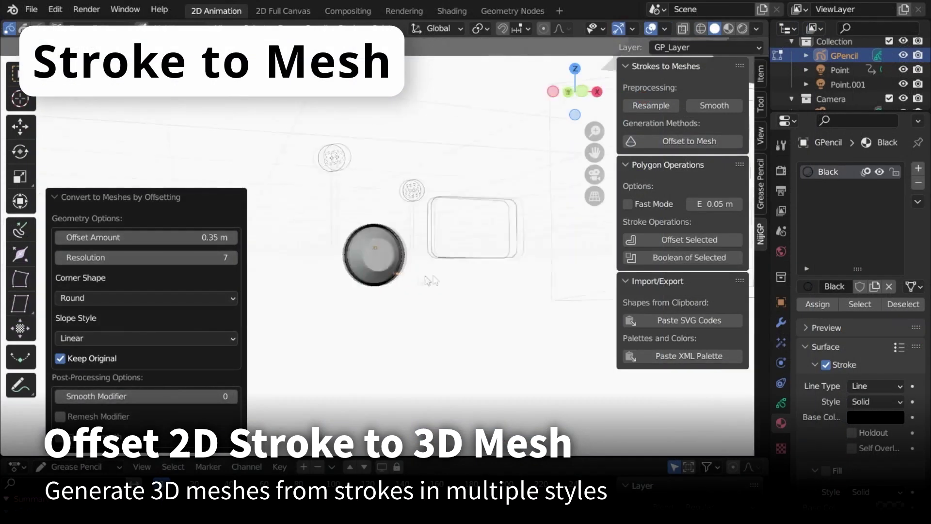
{"action": "left_click_drag", "start_coordinate": [146, 257], "coordinate": [169, 237]}
{"action": "left_click", "coordinate": [145, 338]}
{"action": "left_click", "coordinate": [146, 359]}
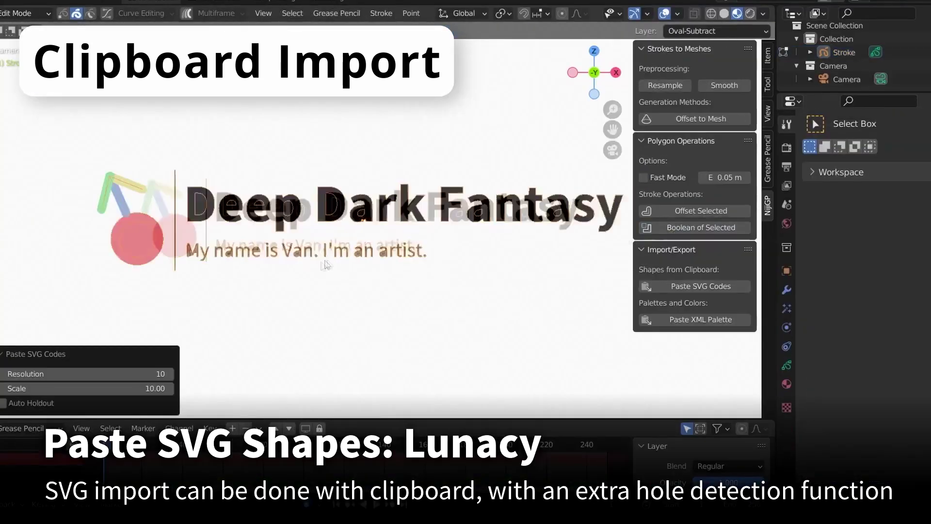
Rescale the pasted SVG and add a 0.37 m offset outline to the rounded rectangle
{"action": "left_click", "coordinate": [130, 388]}
{"action": "key", "text": "Return"}
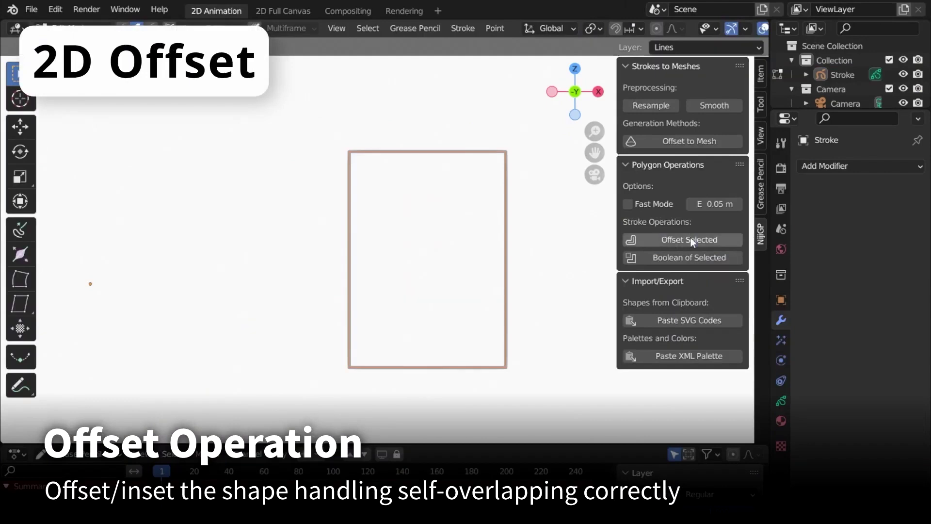
{"action": "left_click", "coordinate": [693, 239]}
{"action": "mouse_move", "coordinate": [181, 175]}
{"action": "left_mouse_down"}
{"action": "mouse_move", "coordinate": [213, 175]}
{"action": "mouse_move", "coordinate": [160, 176]}
{"action": "mouse_move", "coordinate": [223, 175]}
{"action": "mouse_move", "coordinate": [175, 175]}
{"action": "mouse_move", "coordinate": [194, 176]}
{"action": "left_mouse_up"}
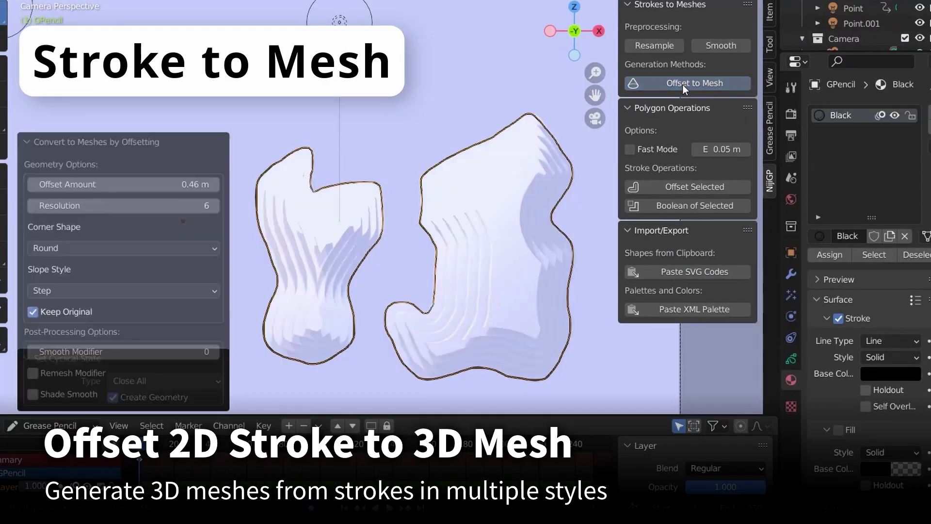
Set the mesh offset to 0.42 m and apply the F terrain material to the right mesh
{"action": "left_click_drag", "start_coordinate": [121, 184], "coordinate": [426, 272]}
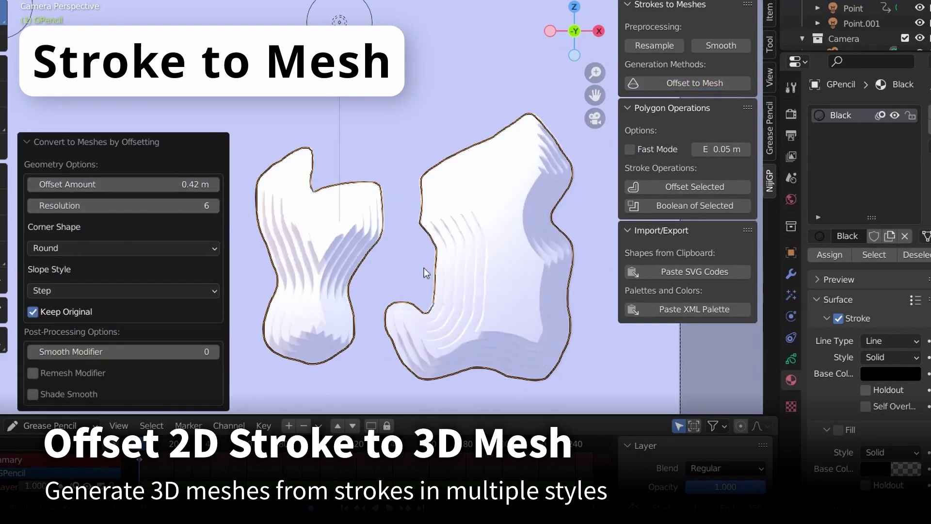
{"action": "left_click", "coordinate": [481, 301]}
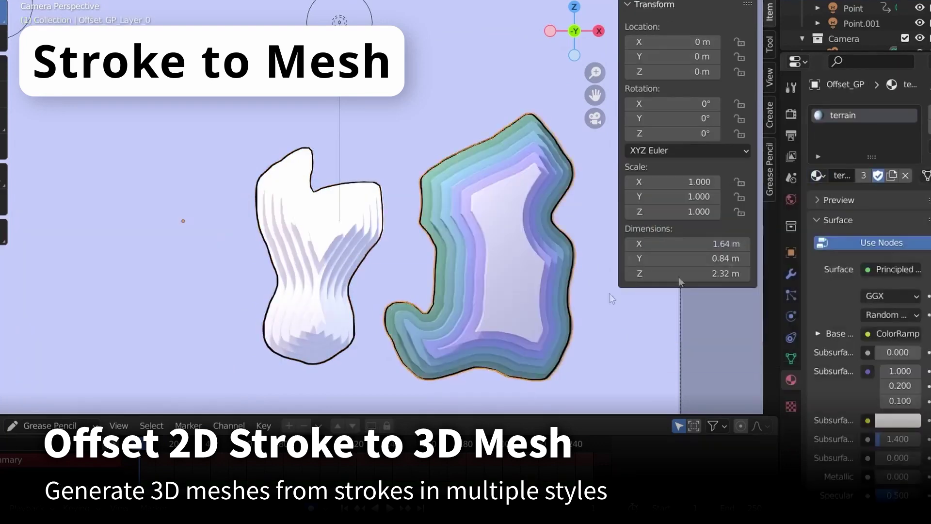
{"action": "left_click", "coordinate": [818, 175]}
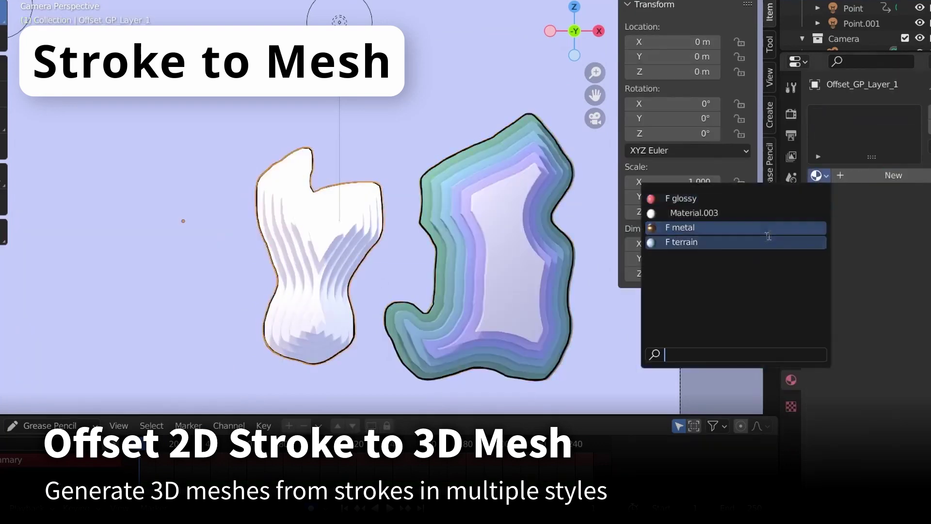
{"action": "left_click", "coordinate": [767, 241]}
{"action": "middle_click_drag", "start_coordinate": [458, 195], "coordinate": [531, 245]}
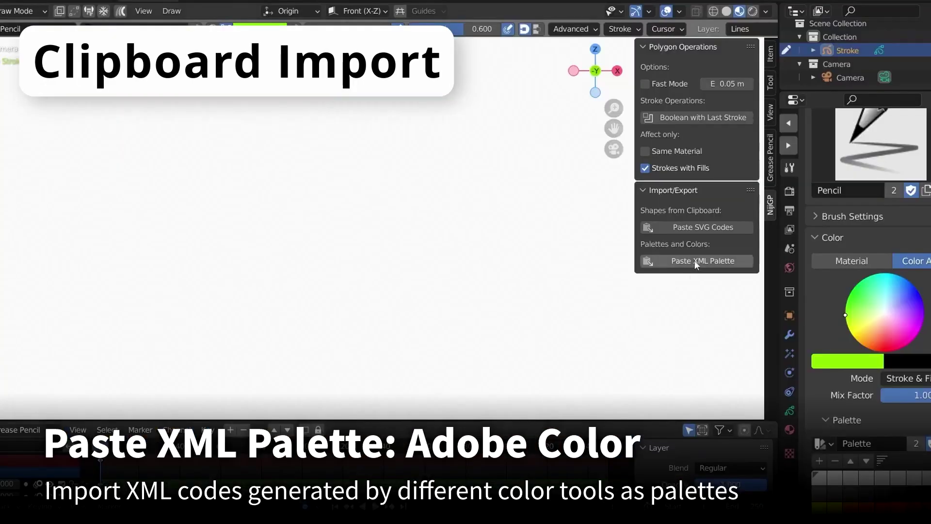
Import the Queen Pink palette from Coolors XML code and make it active
{"action": "left_click", "coordinate": [695, 261]}
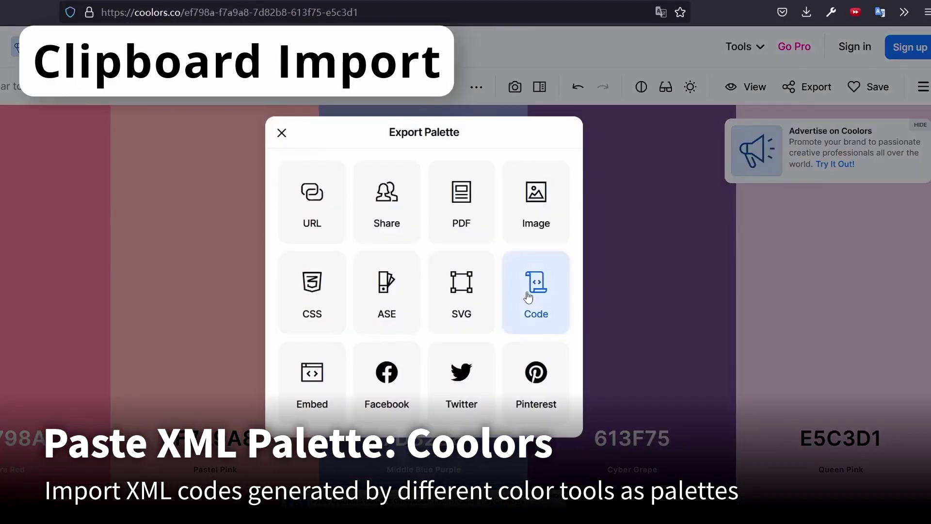
{"action": "left_click", "coordinate": [528, 297]}
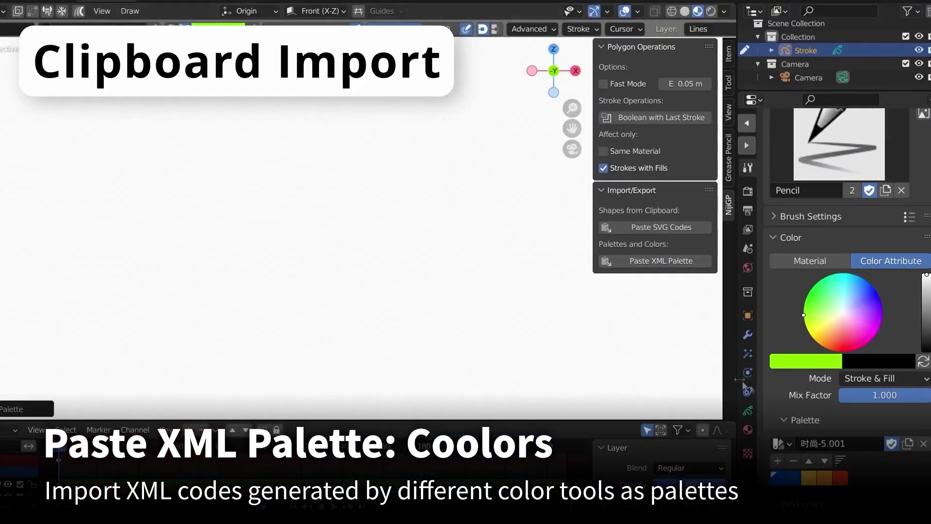
{"action": "left_click", "coordinate": [780, 443]}
{"action": "left_click", "coordinate": [786, 449]}
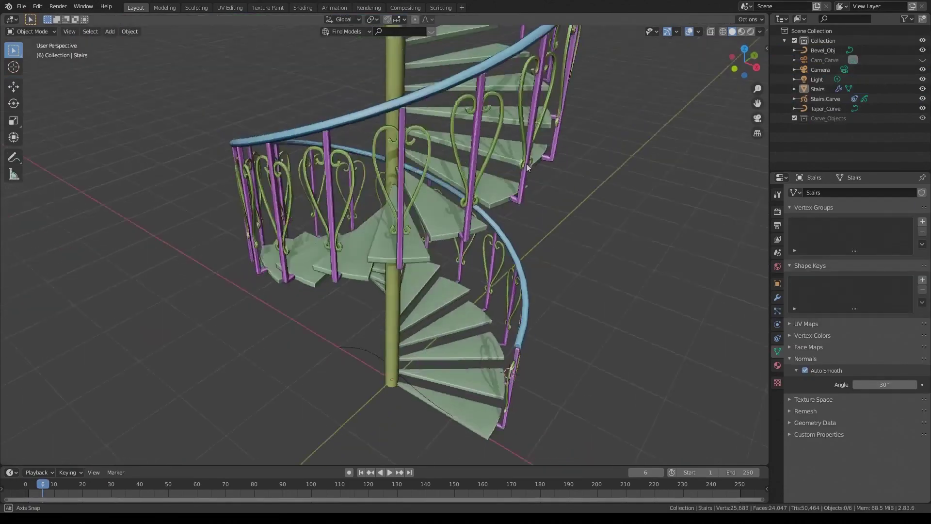
Move the handwritten G into line with 'rab' and rotate the R of Rotate upright
{"action": "mouse_move", "coordinate": [526, 163]}
{"action": "middle_mouse_down"}
{"action": "mouse_move", "coordinate": [444, 200]}
{"action": "mouse_move", "coordinate": [408, 202]}
{"action": "mouse_move", "coordinate": [370, 176]}
{"action": "middle_mouse_up"}
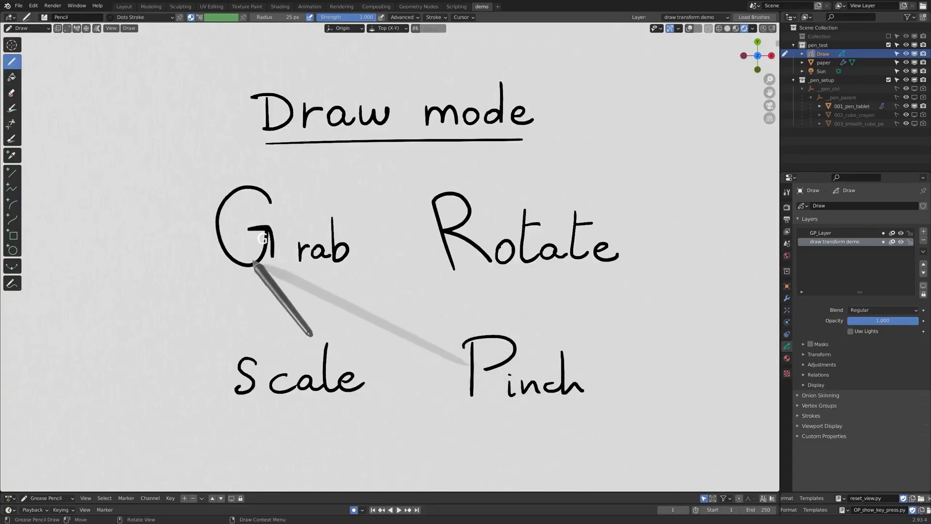
{"action": "left_click_drag", "start_coordinate": [253, 262], "coordinate": [269, 260]}
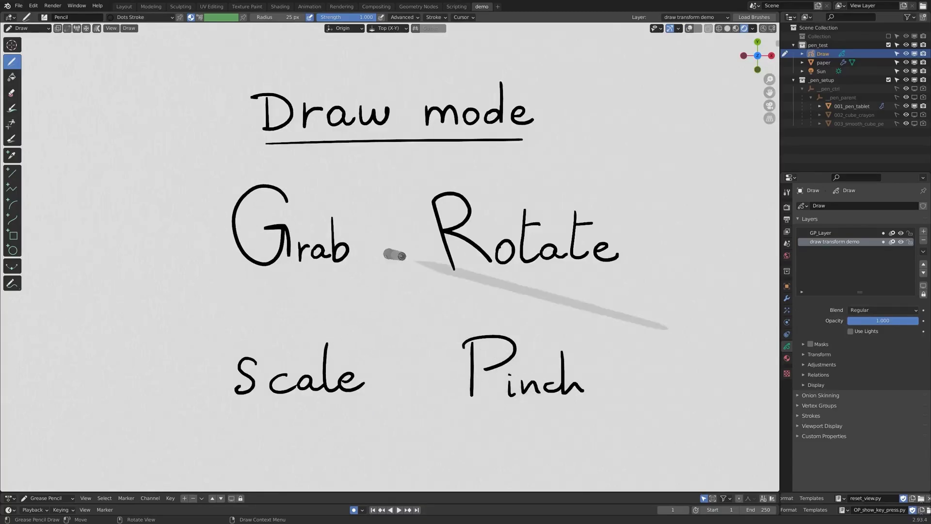
{"action": "key", "text": "r"}
{"action": "left_click", "coordinate": [484, 250]}
Scale the S to 1.63 and raise Mangaka Distance Culling to 1.0
{"action": "key", "text": "s"}
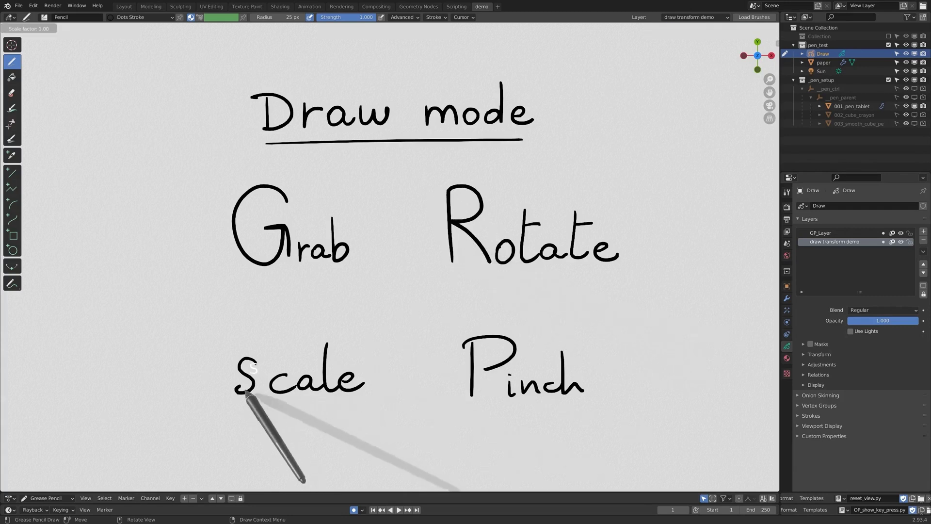
{"action": "left_click", "coordinate": [480, 343]}
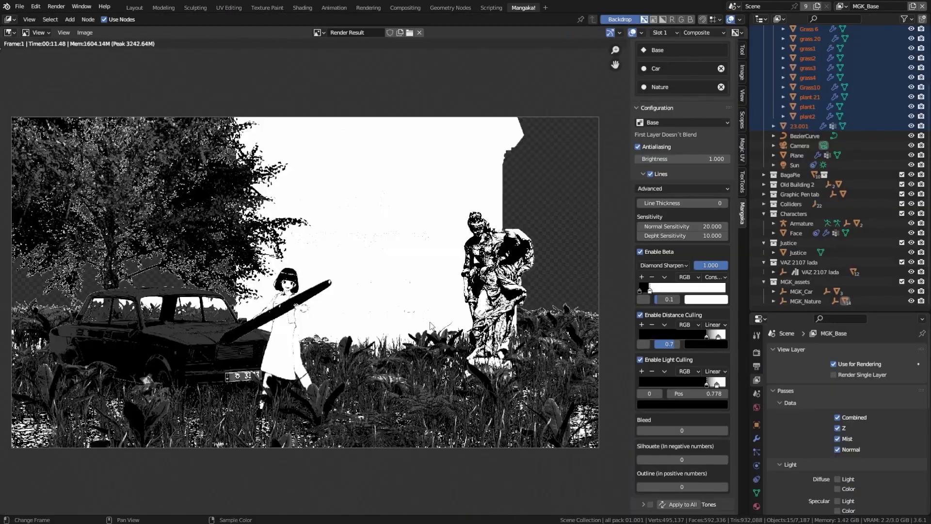
{"action": "key", "text": "v"}
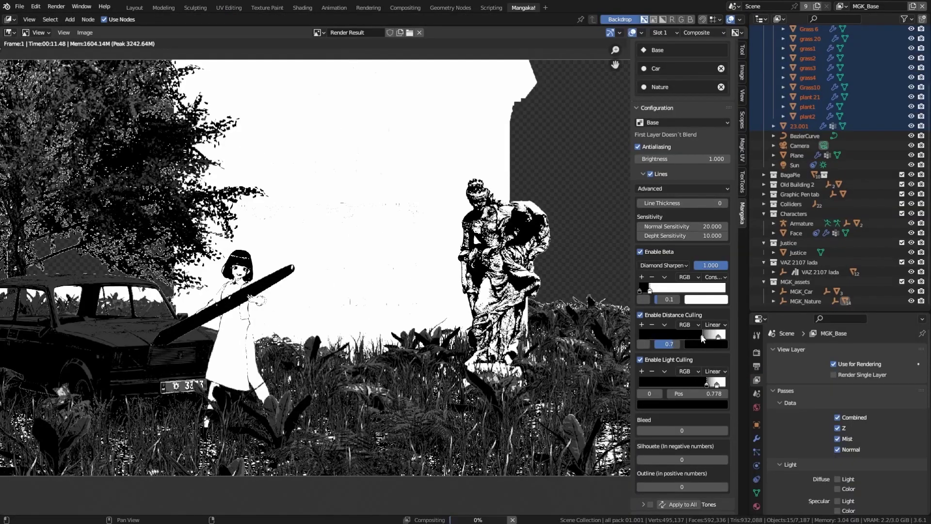
{"action": "left_click_drag", "start_coordinate": [702, 334], "coordinate": [716, 339]}
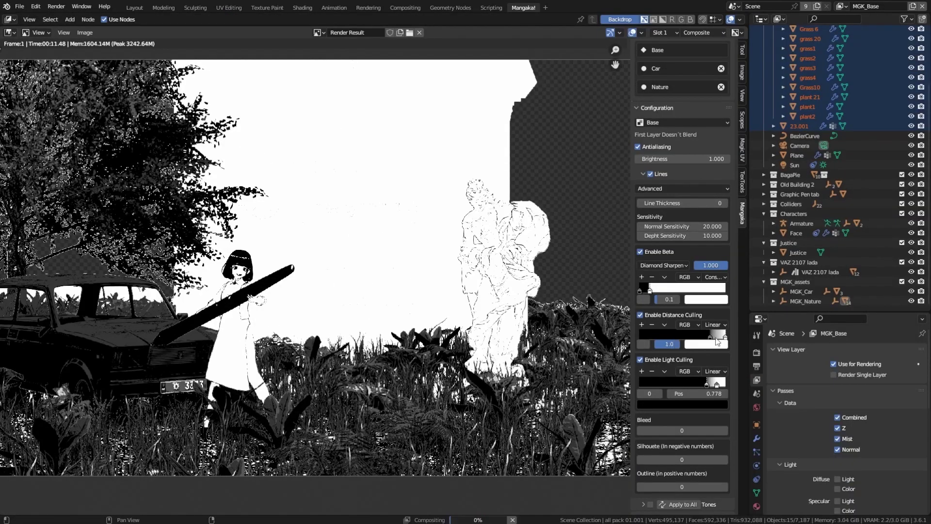